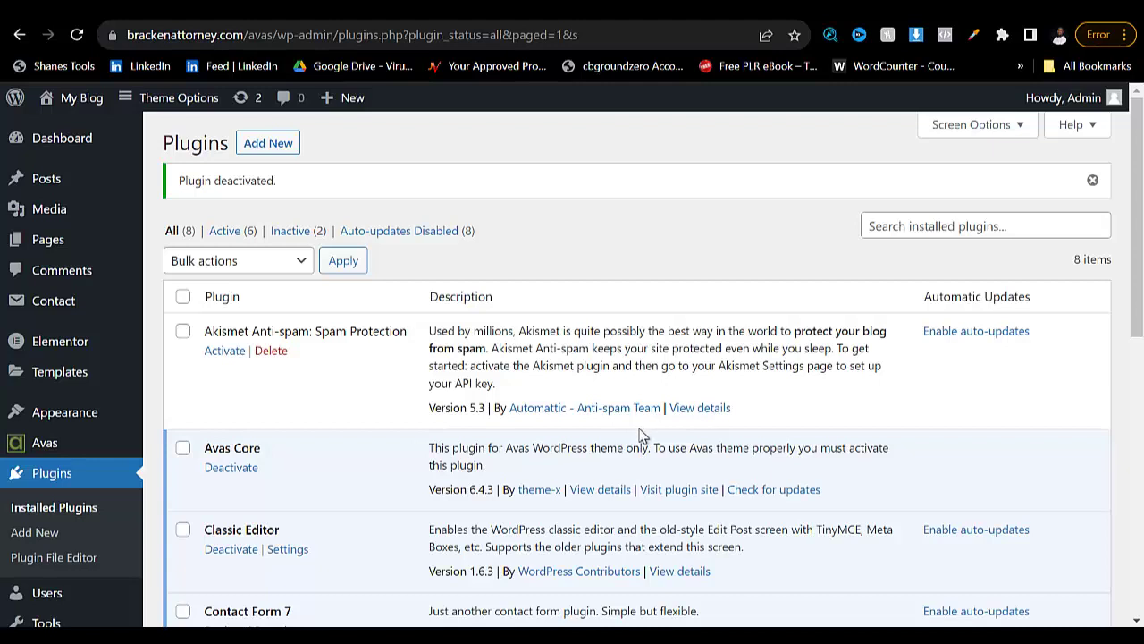
- Switch to the Google Docs document and read the list of tips for making a website load faster
click(774, 10)
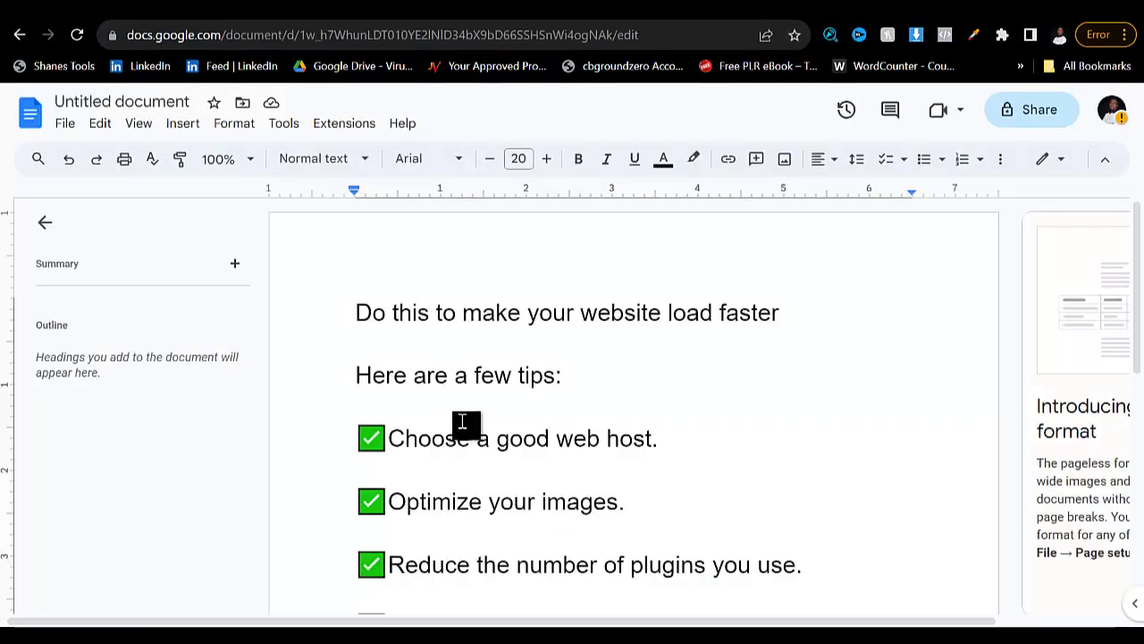
scroll(490, 420, down, 2)
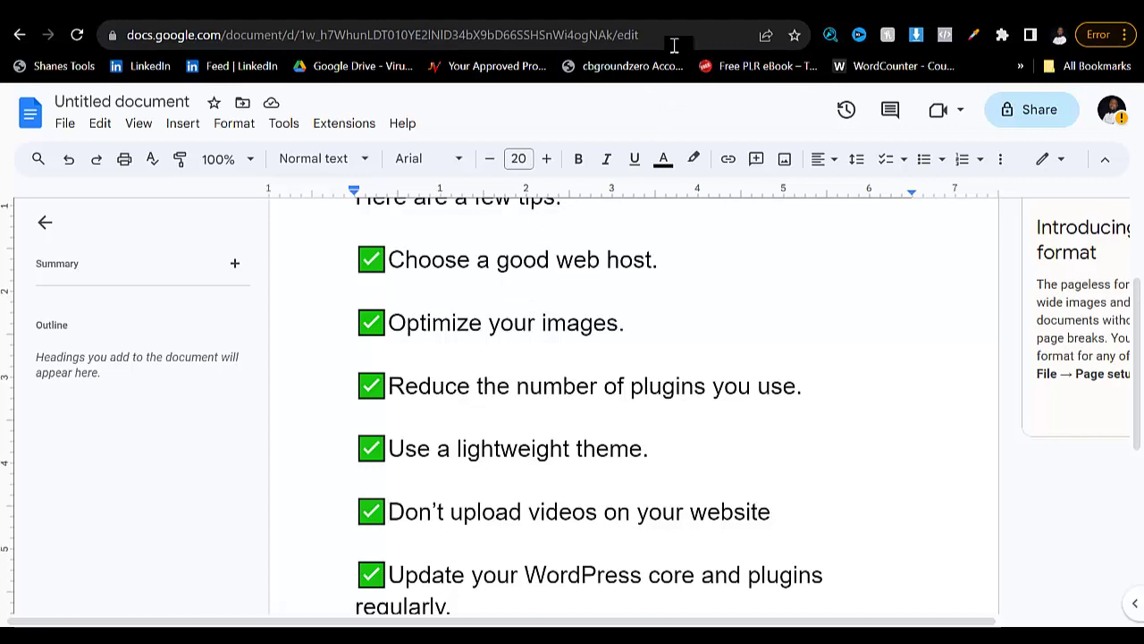
- Return to the WordPress admin and open the page for adding new plugins
key(ctrl+Tab)
mouse_move(55, 242)
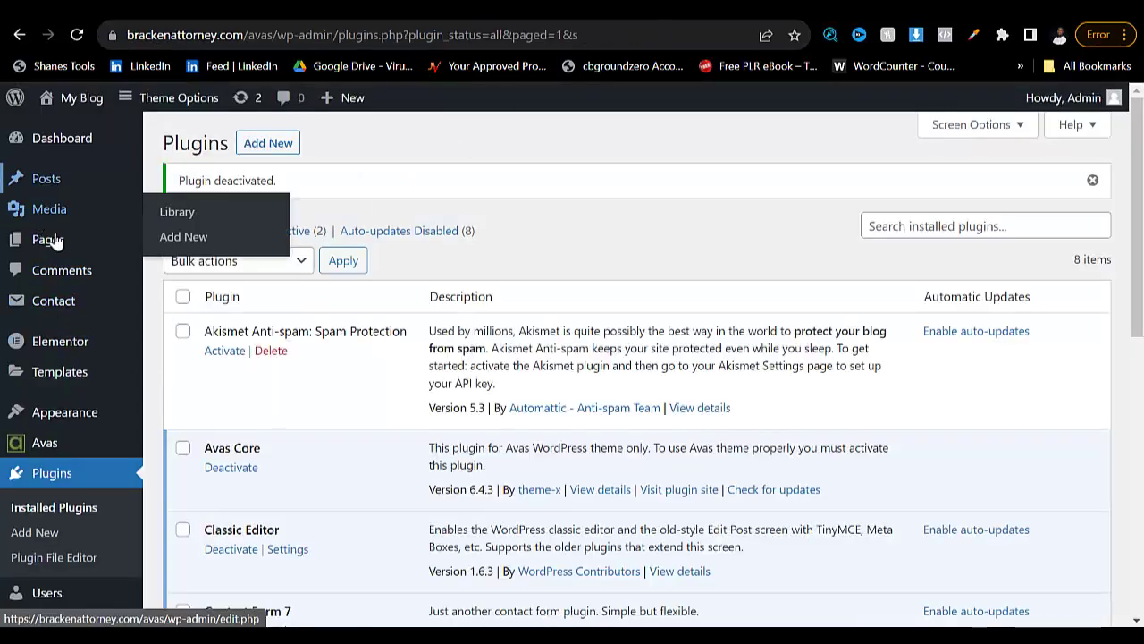
scroll(56, 246, down, 3)
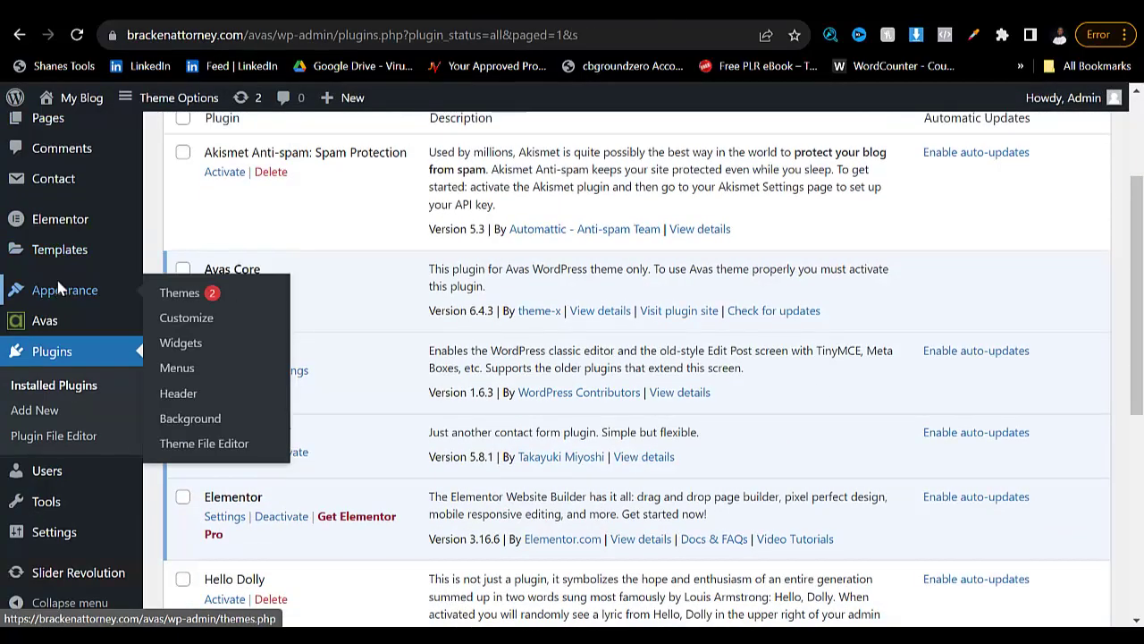
scroll(58, 358, up, 2)
click(41, 501)
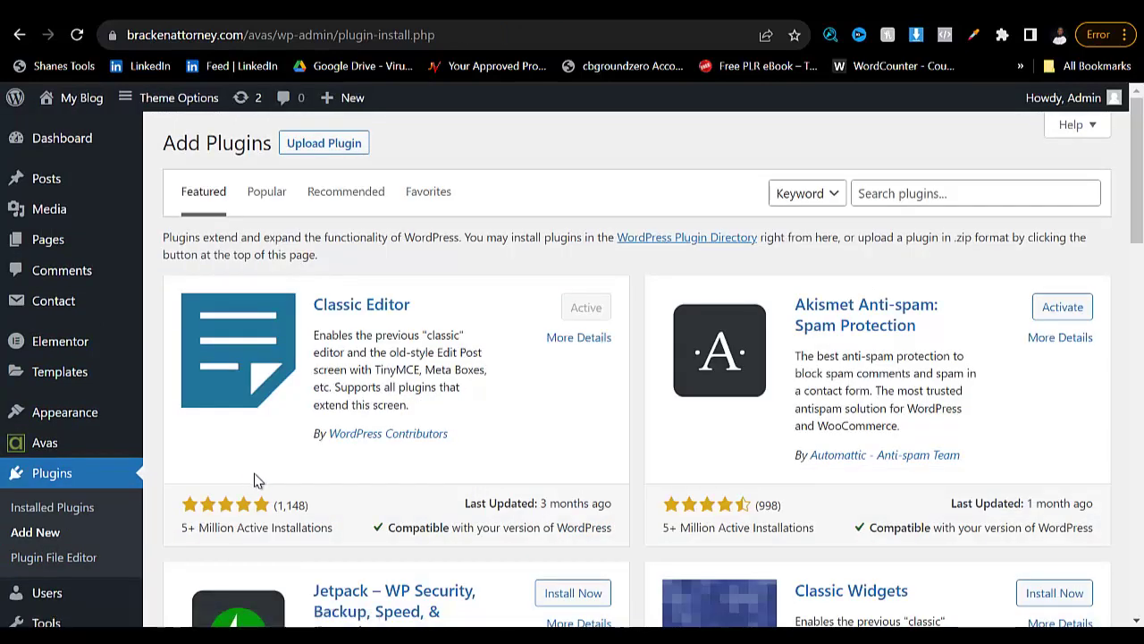
- Search for "smush", then install and activate the Smush – Optimize, Compress and Lazy Load Images plugin
click(891, 191)
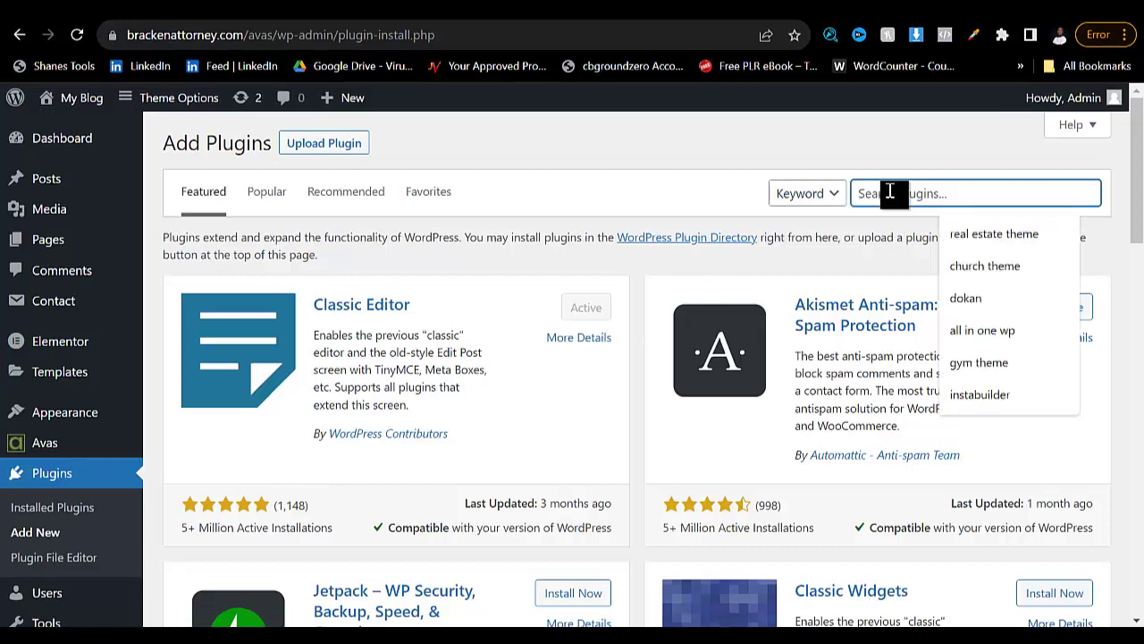
text(smush)
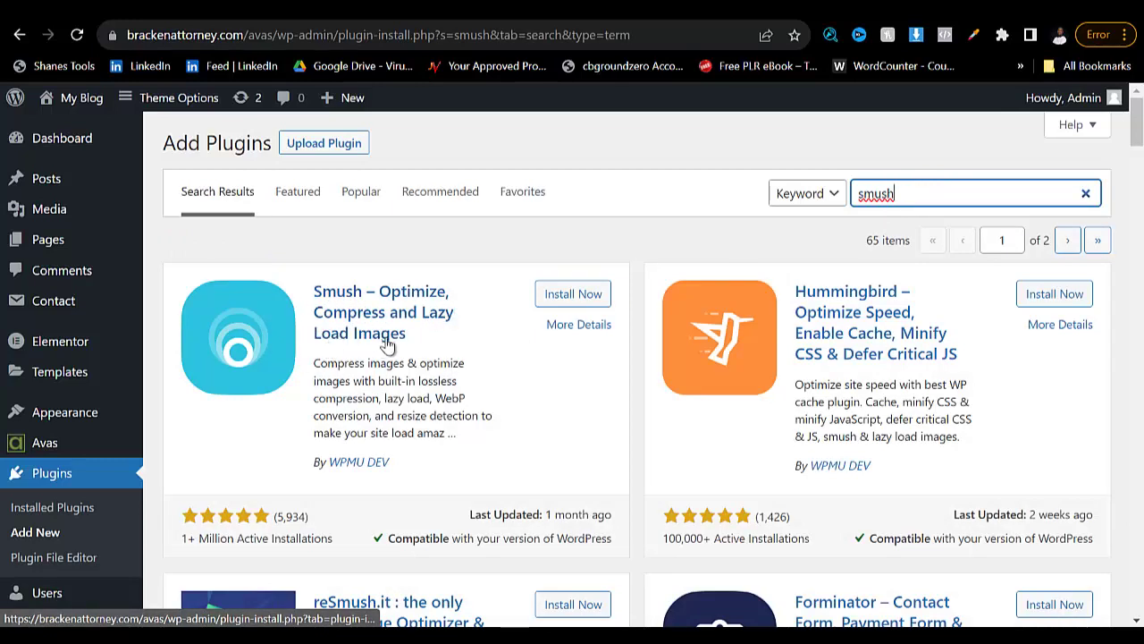
click(563, 297)
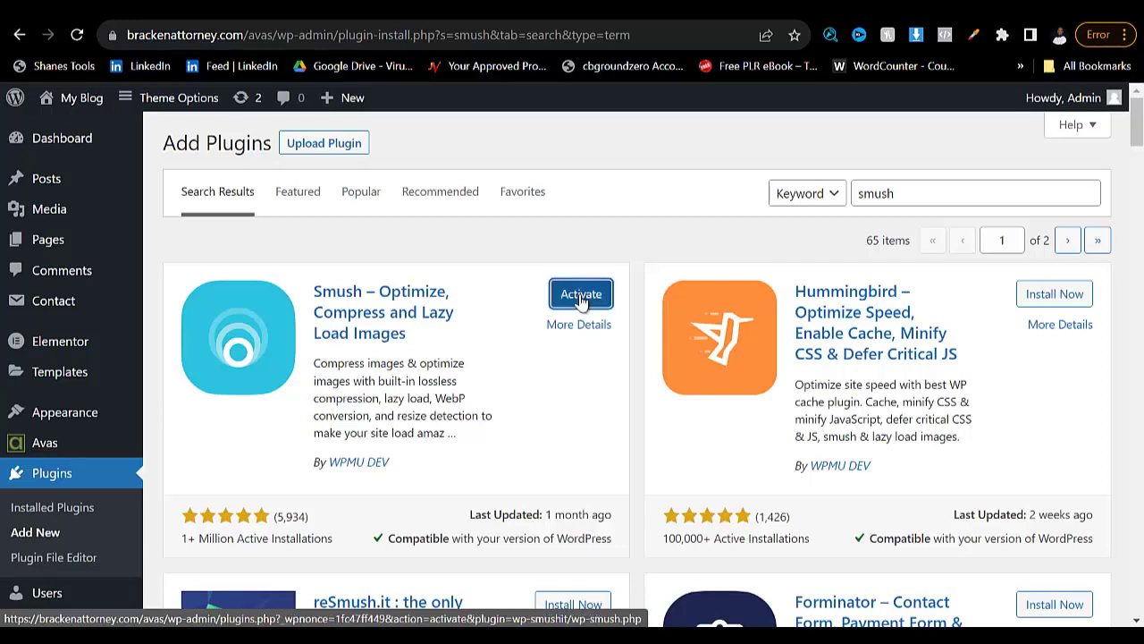
click(581, 295)
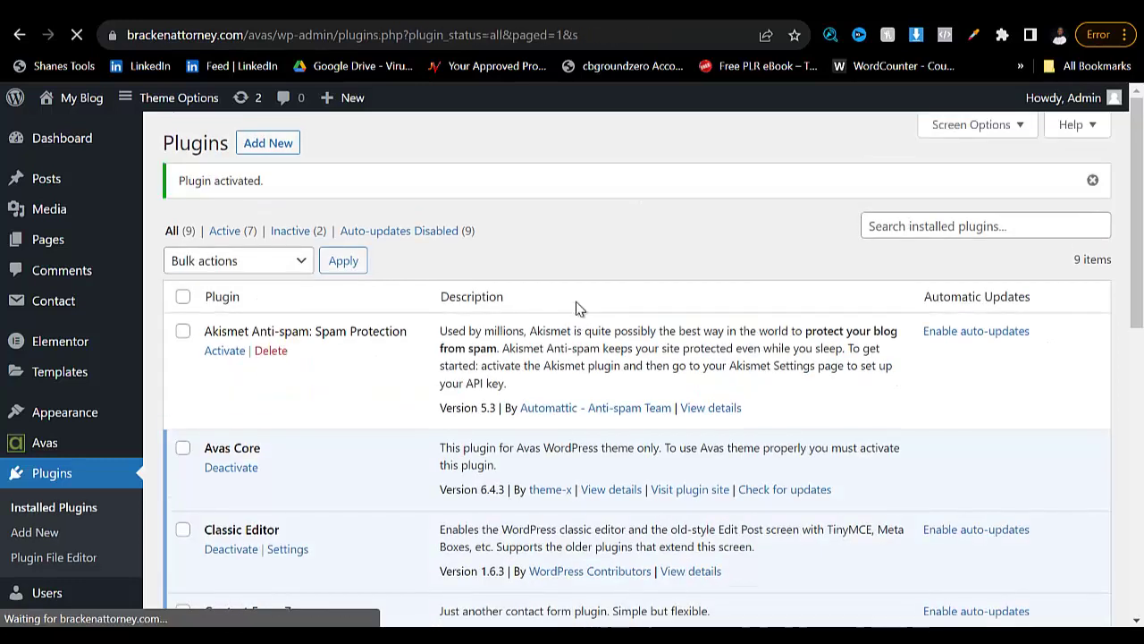
- Open the Smush dashboard and examine its image optimization statistics and its Bulk Smush, CDN, Lazy Load and Local WebP sections
scroll(93, 438, down, 3)
scroll(93, 438, down, 3)
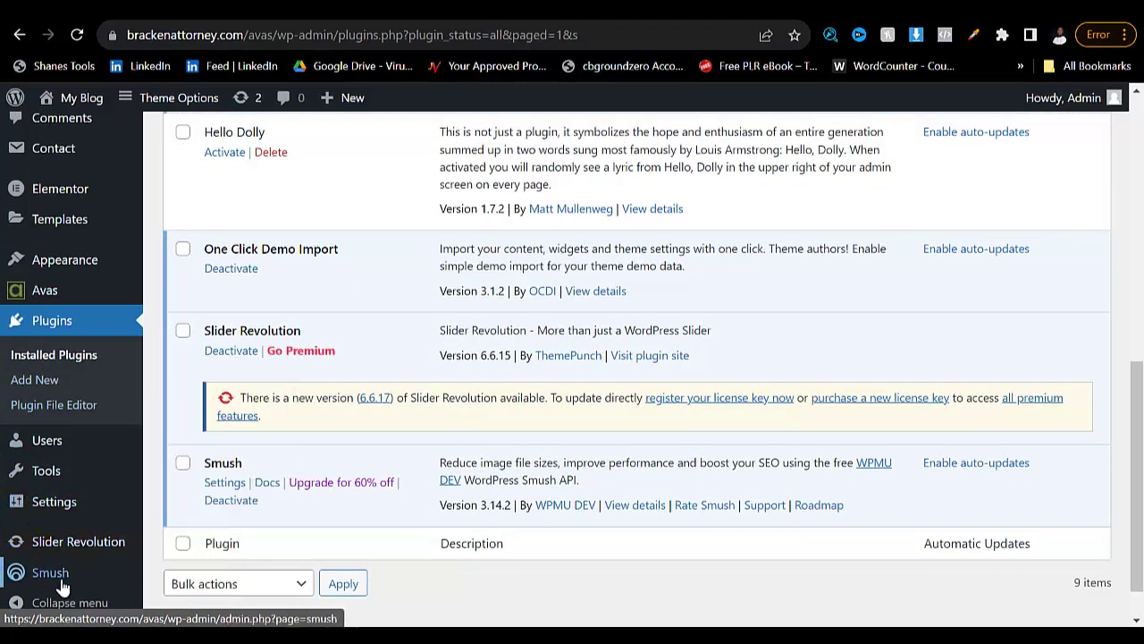
click(52, 579)
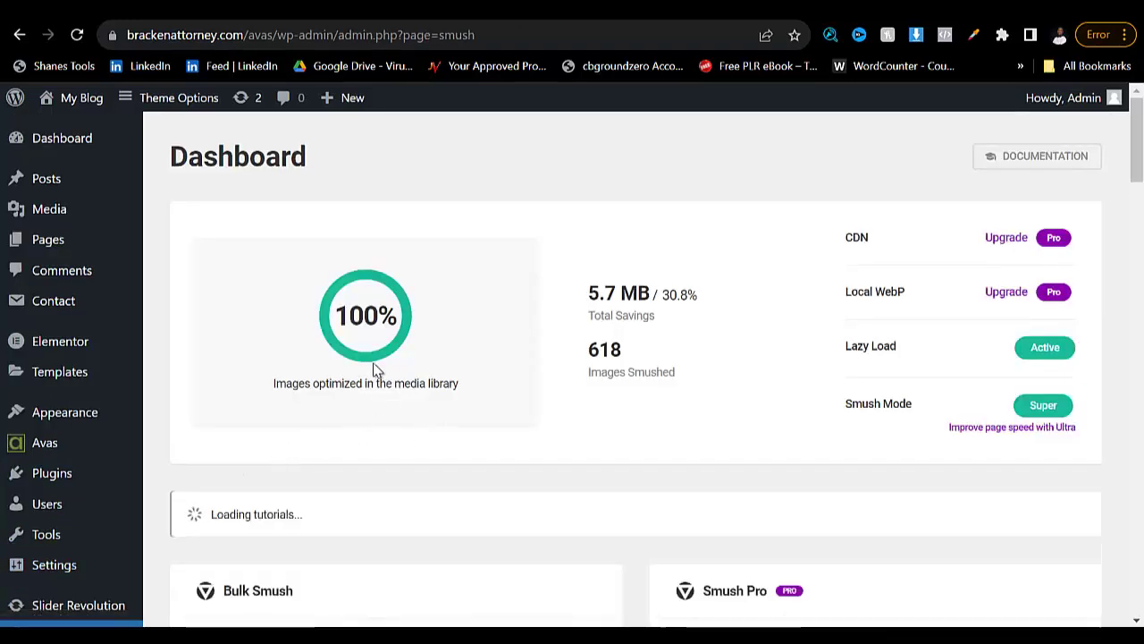
scroll(383, 385, down, 2)
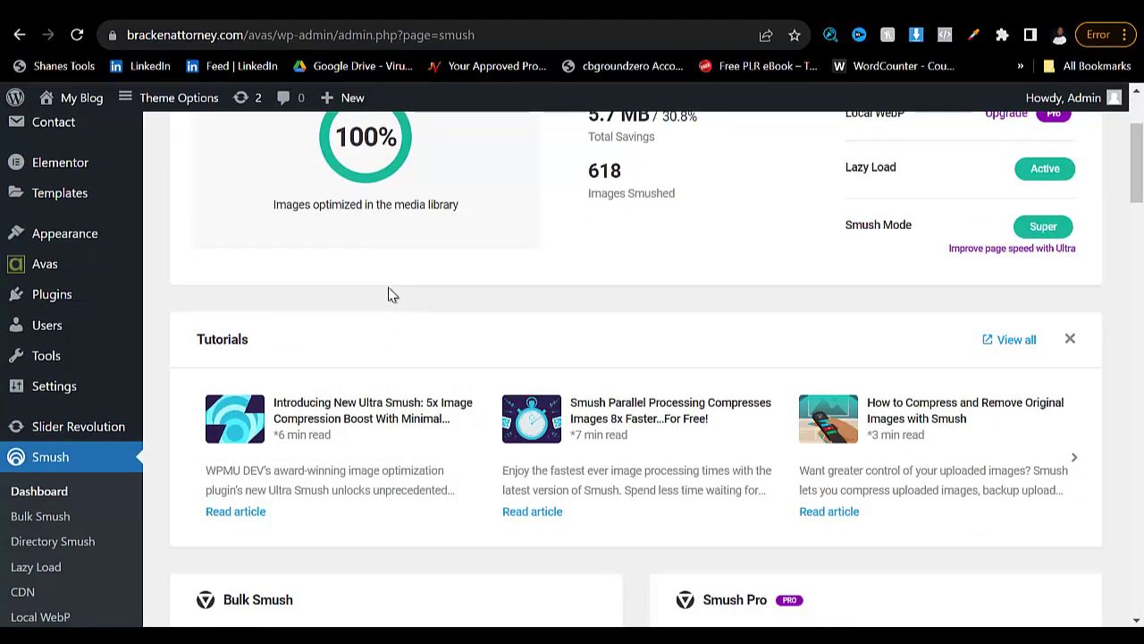
scroll(388, 322, down, 5)
scroll(384, 353, up, 5)
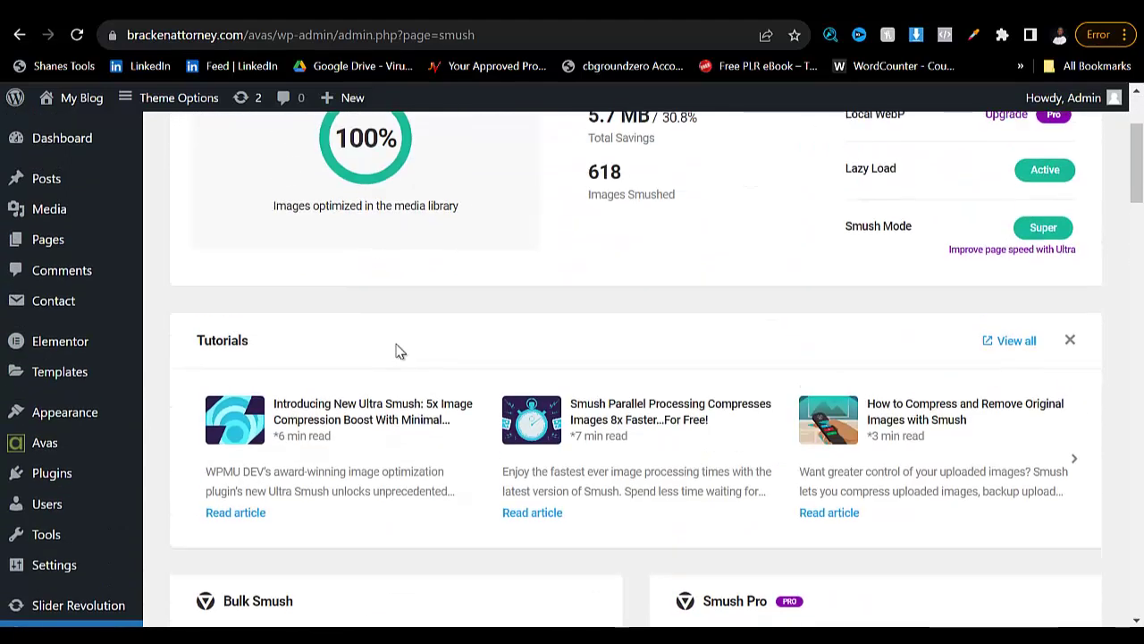
scroll(400, 350, up, 1)
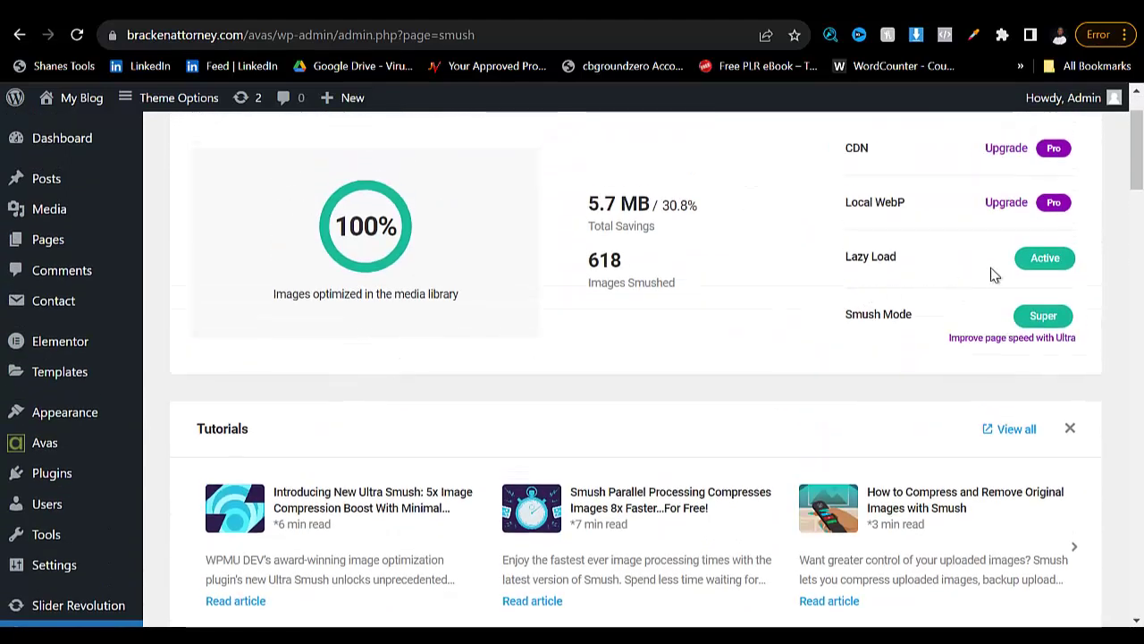
scroll(617, 286, down, 2)
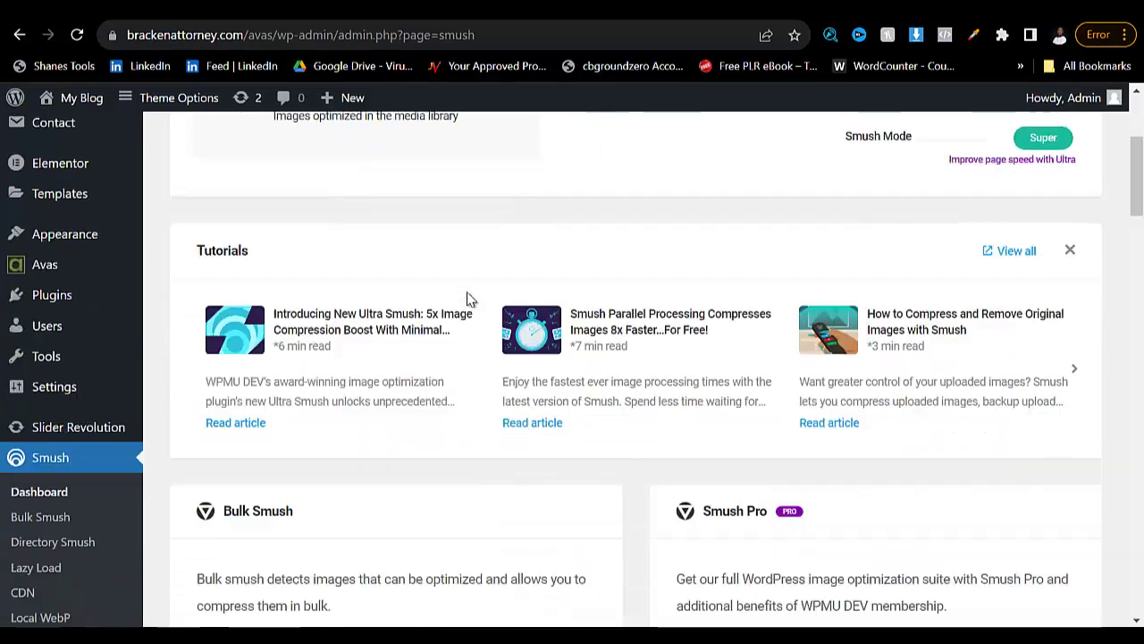
scroll(452, 345, down, 10)
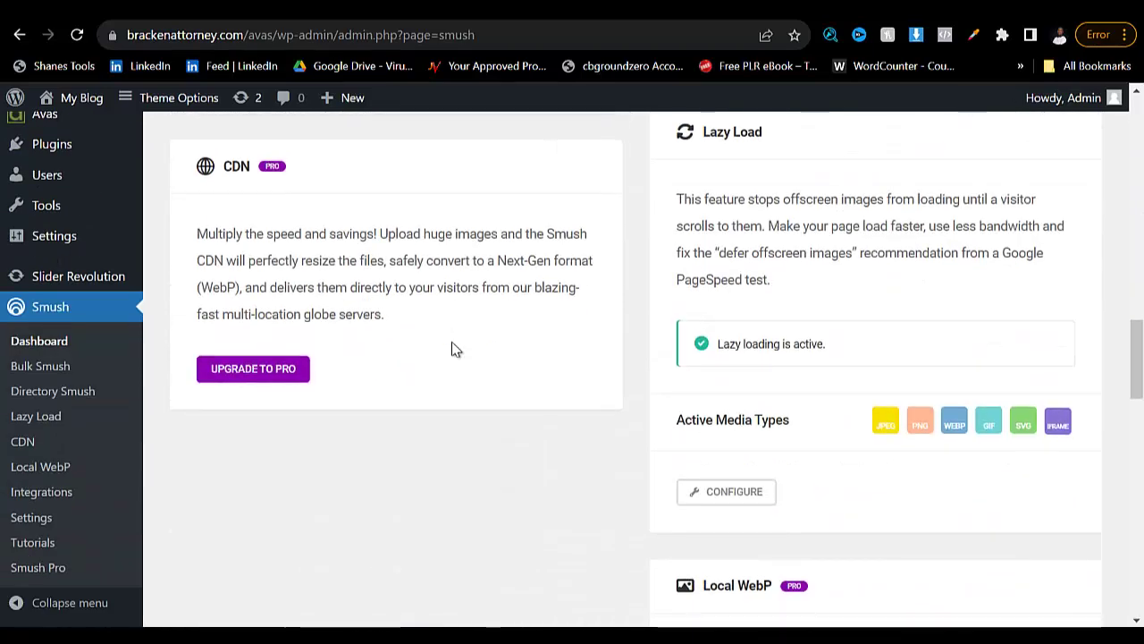
scroll(451, 349, down, 5)
scroll(355, 342, up, 1)
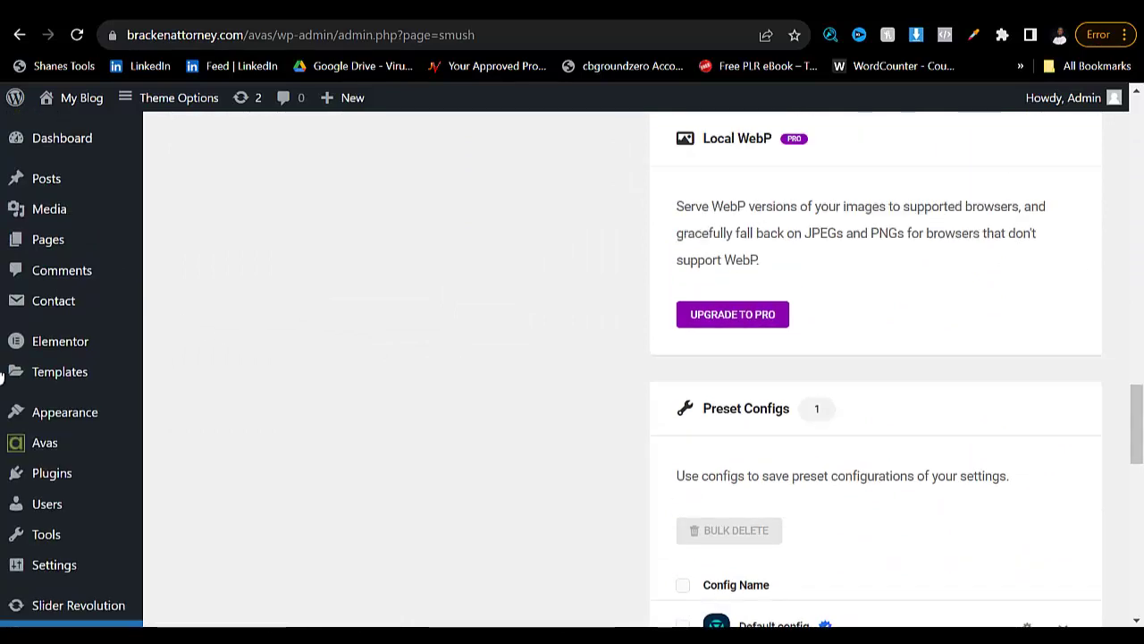
scroll(36, 322, up, 3)
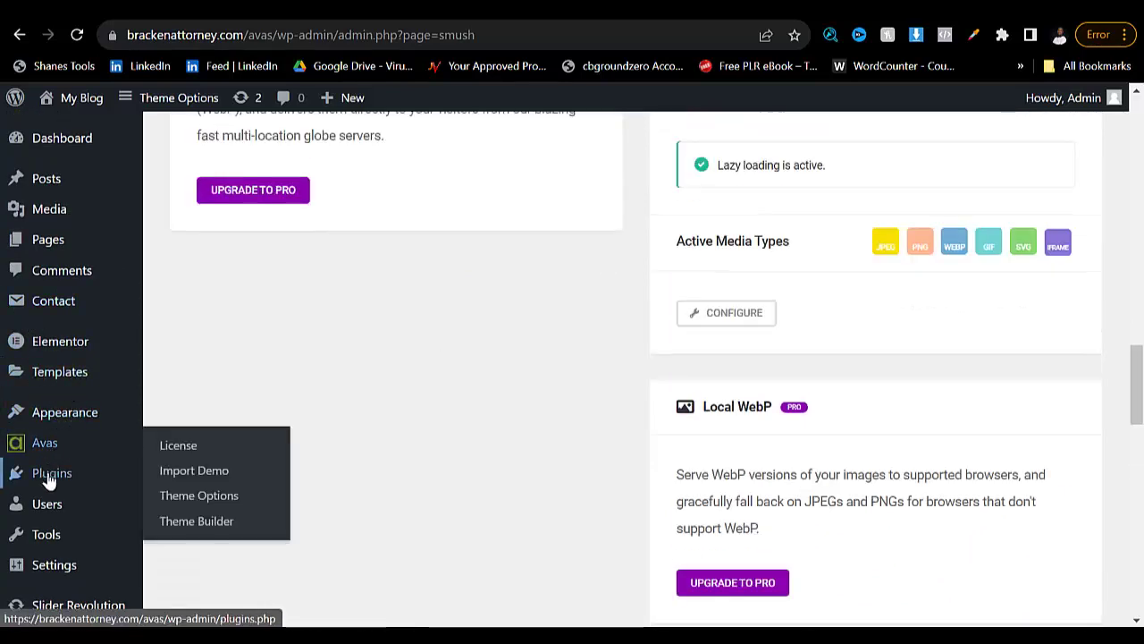
- Open Smush's settings from the installed plugins list and review the General options
mouse_move(100, 479)
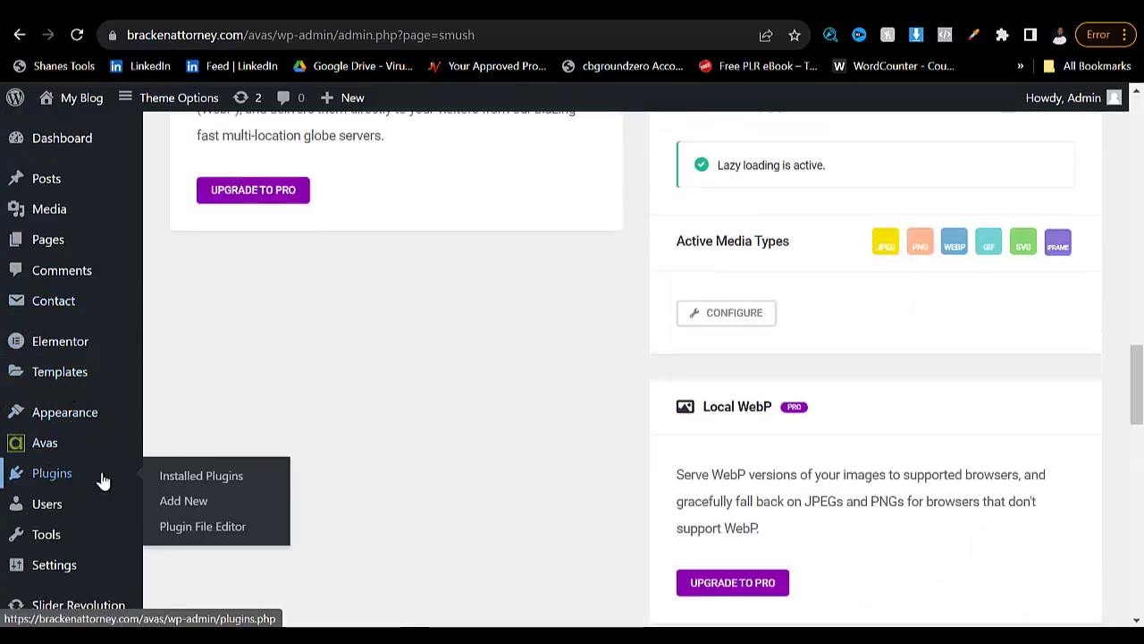
click(178, 484)
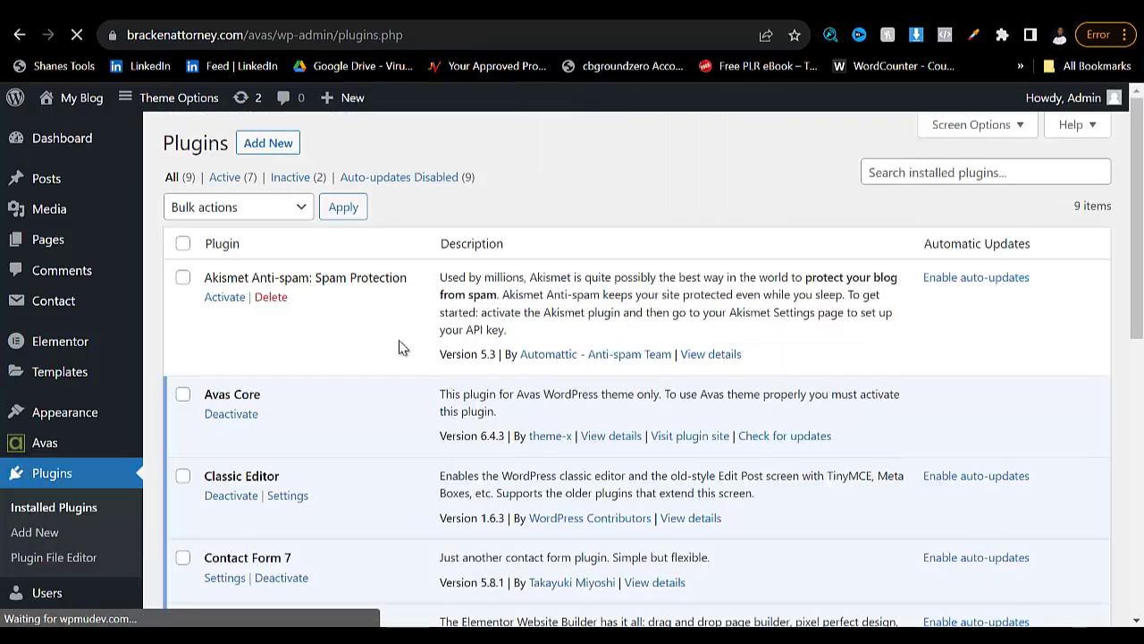
scroll(400, 347, down, 7)
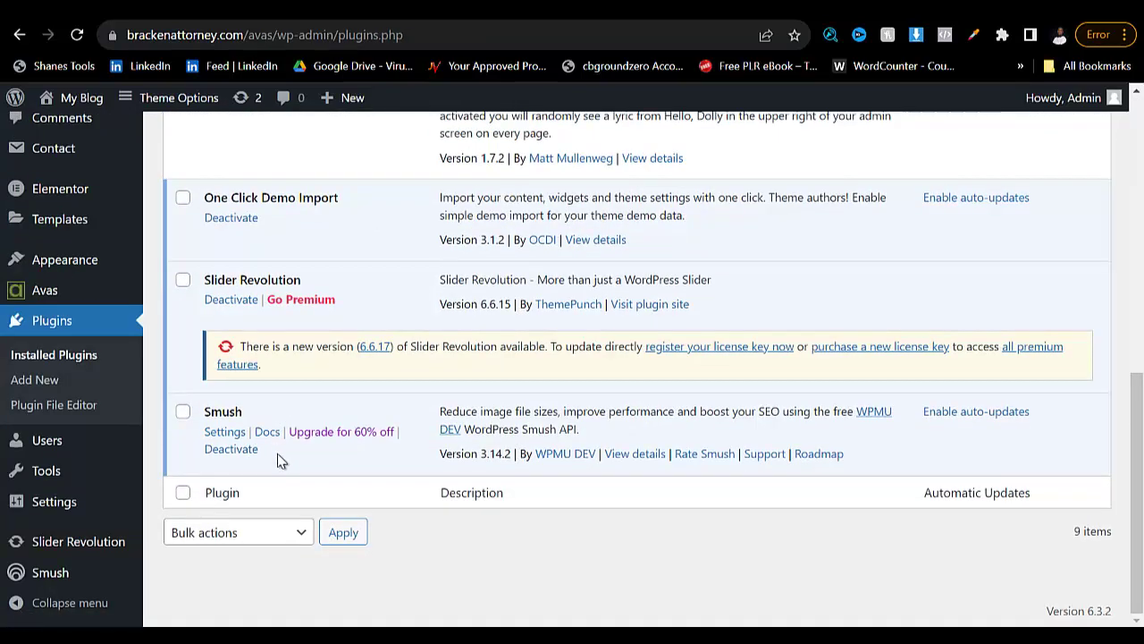
click(219, 435)
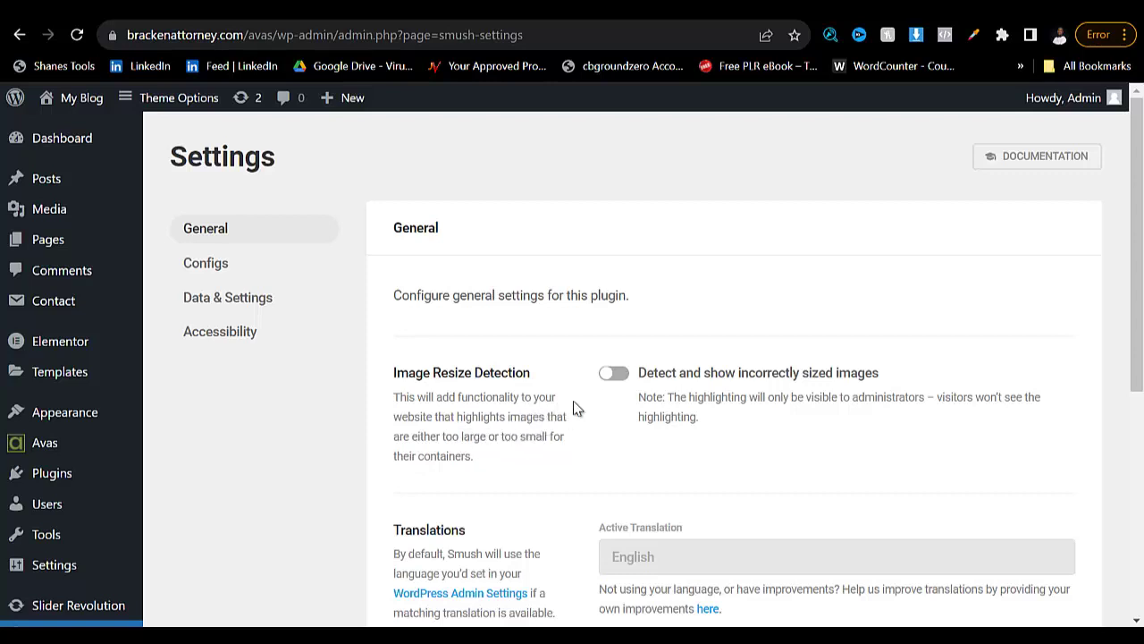
scroll(601, 391, down, 4)
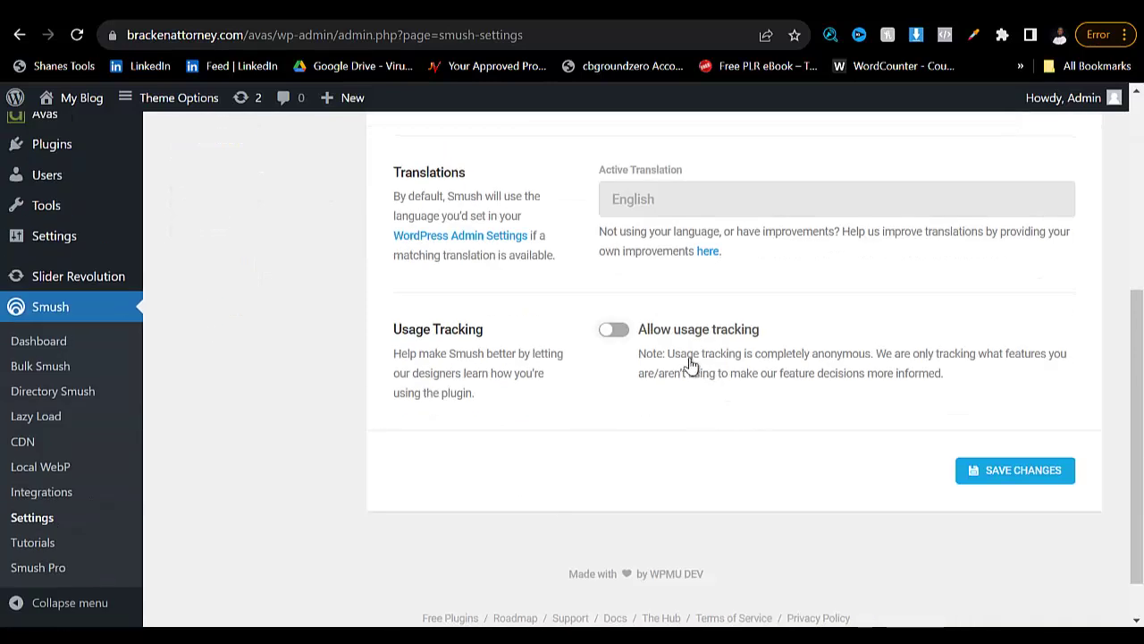
scroll(659, 335, up, 4)
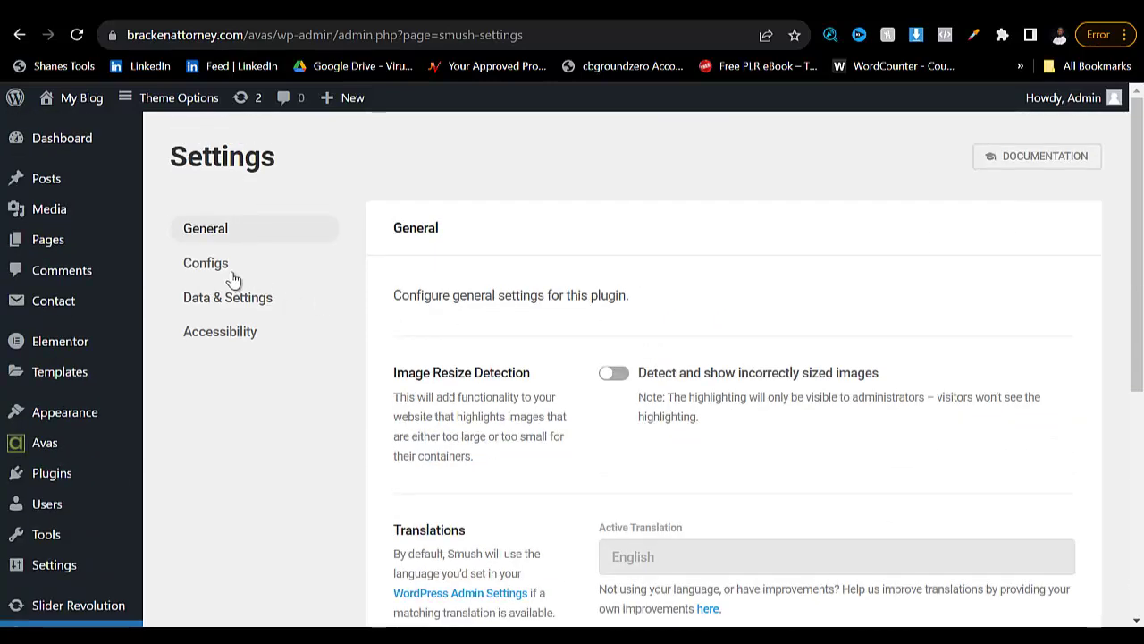
- Review the Data & Settings section of Smush, including uninstallation, factory reset and API status
click(261, 298)
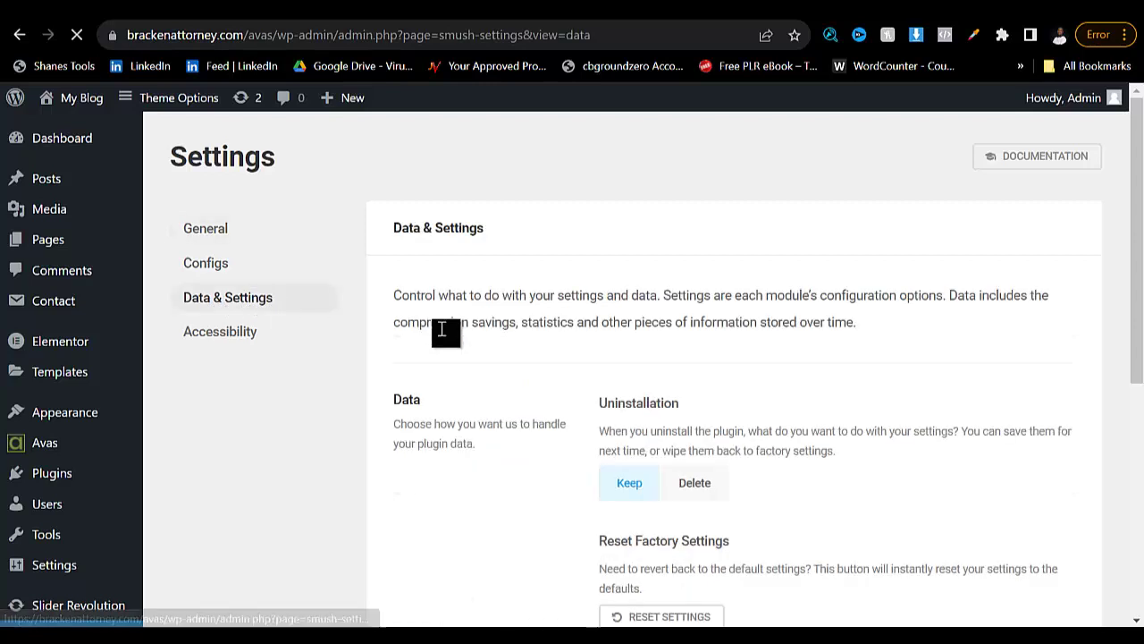
scroll(531, 378, down, 2)
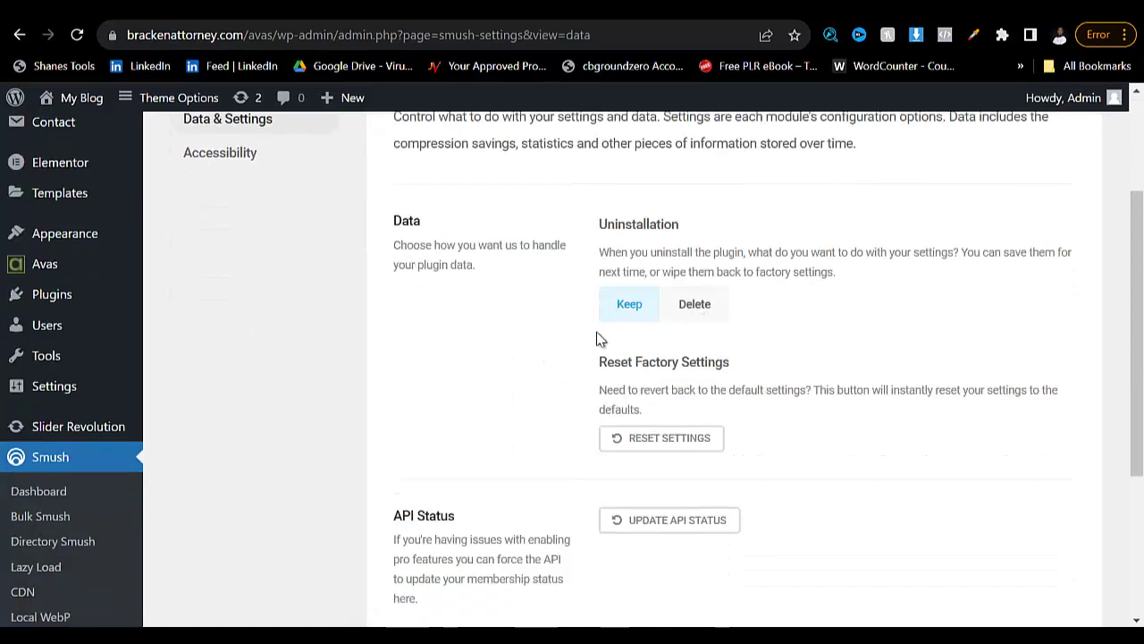
scroll(537, 336, up, 2)
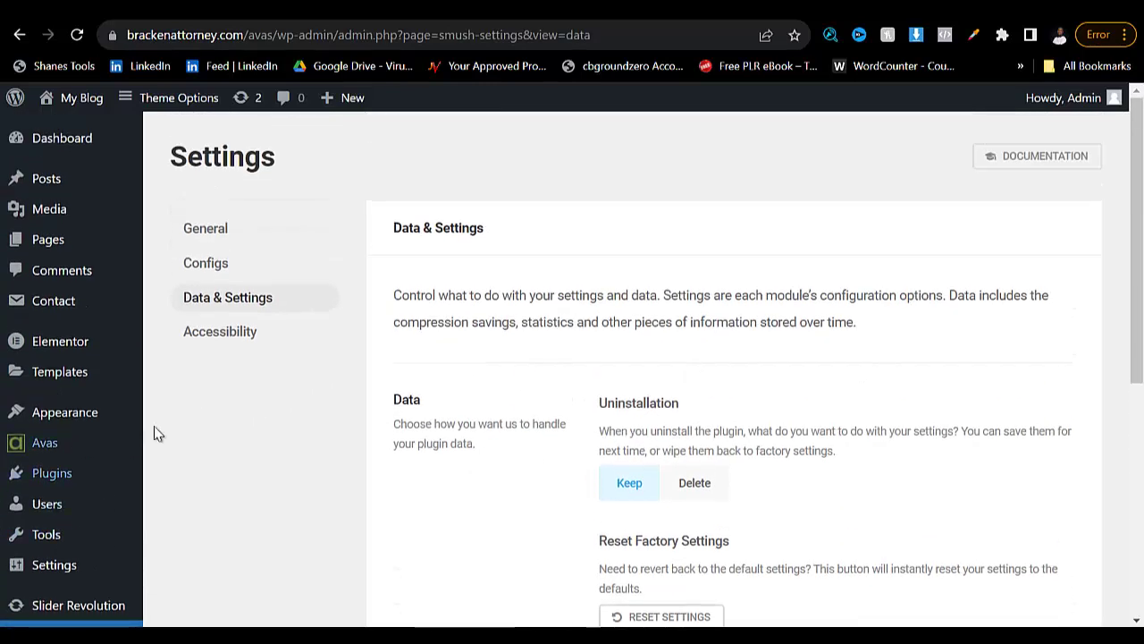
scroll(466, 322, down, 3)
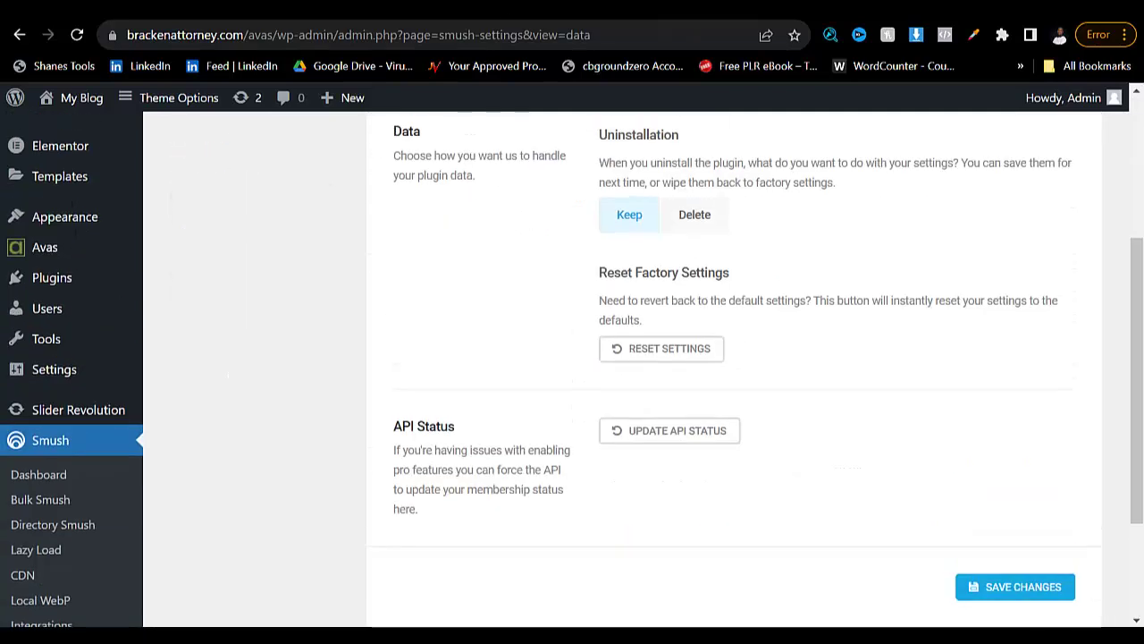
scroll(41, 429, down, 2)
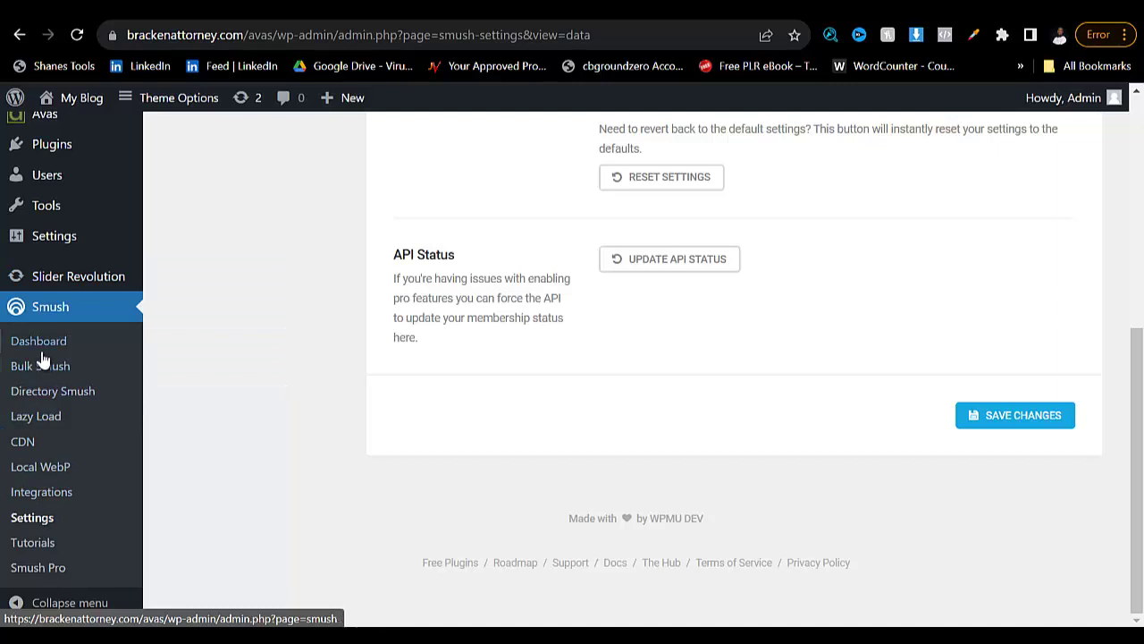
- Go back to the installed plugins and deactivate Smush
scroll(36, 503, up, 3)
mouse_move(54, 406)
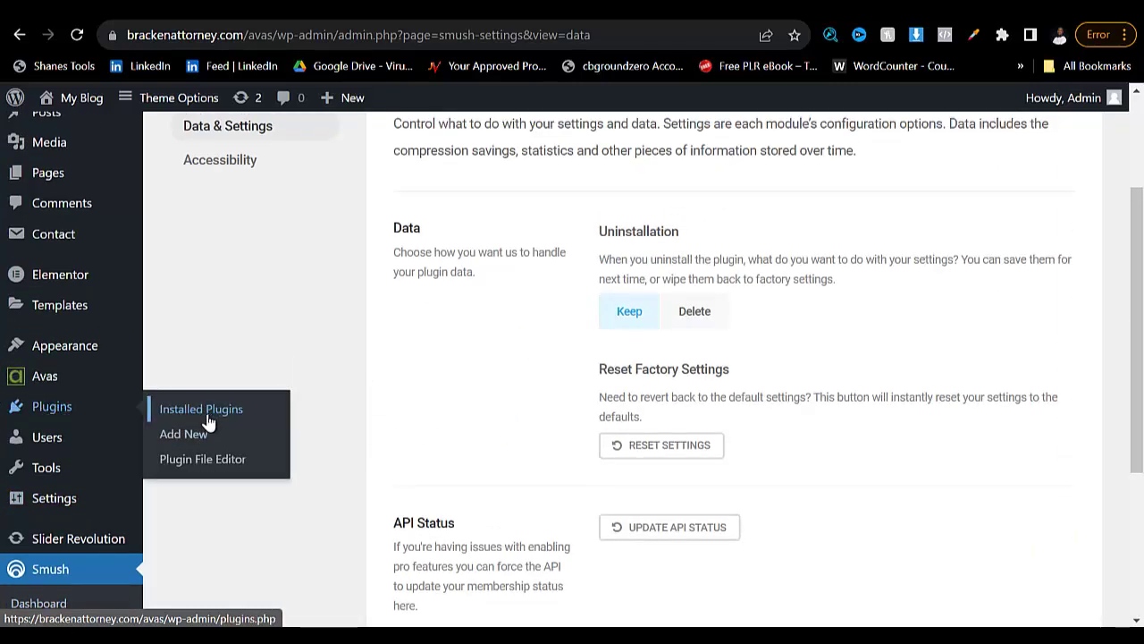
click(202, 416)
scroll(357, 417, down, 10)
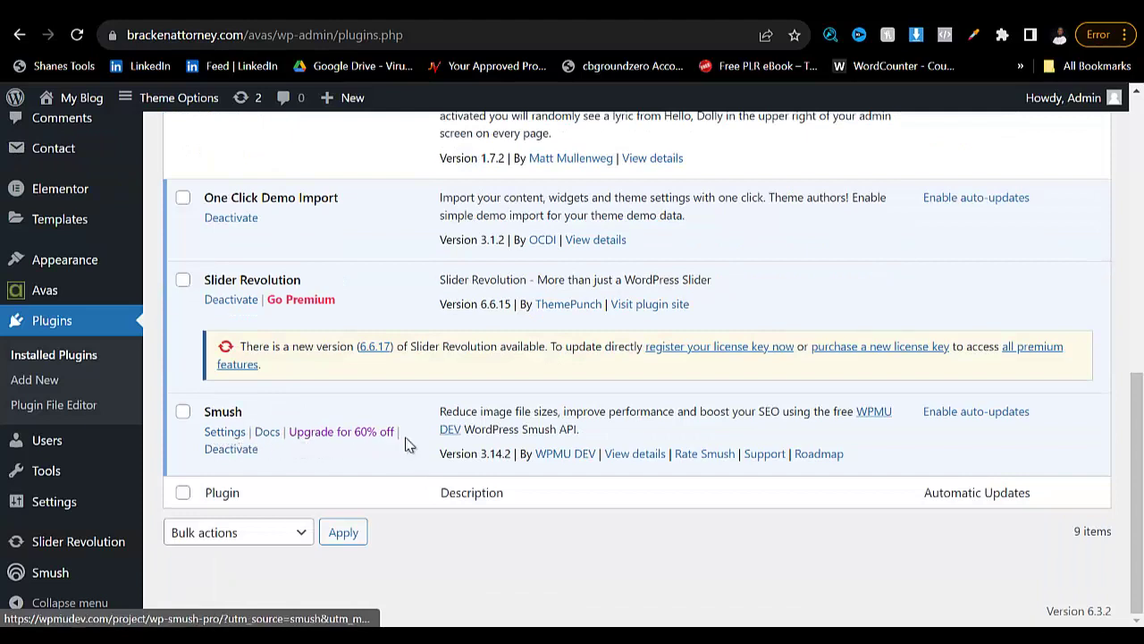
click(223, 450)
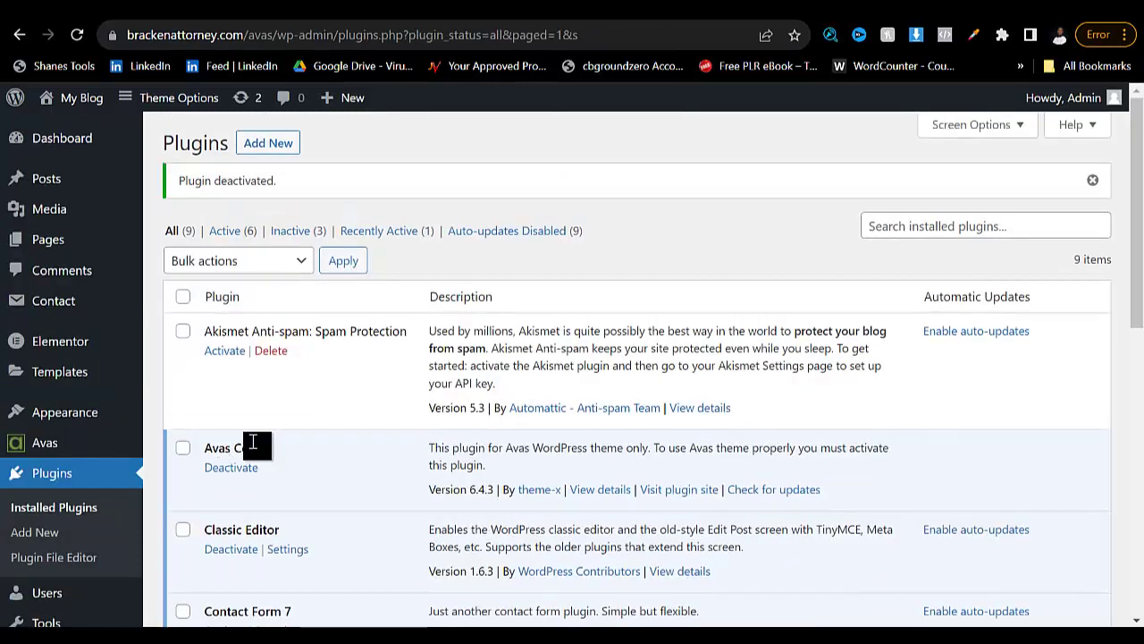
- Activate the Smush plugin again from the installed plugins list
scroll(228, 445, down, 4)
scroll(228, 445, down, 4)
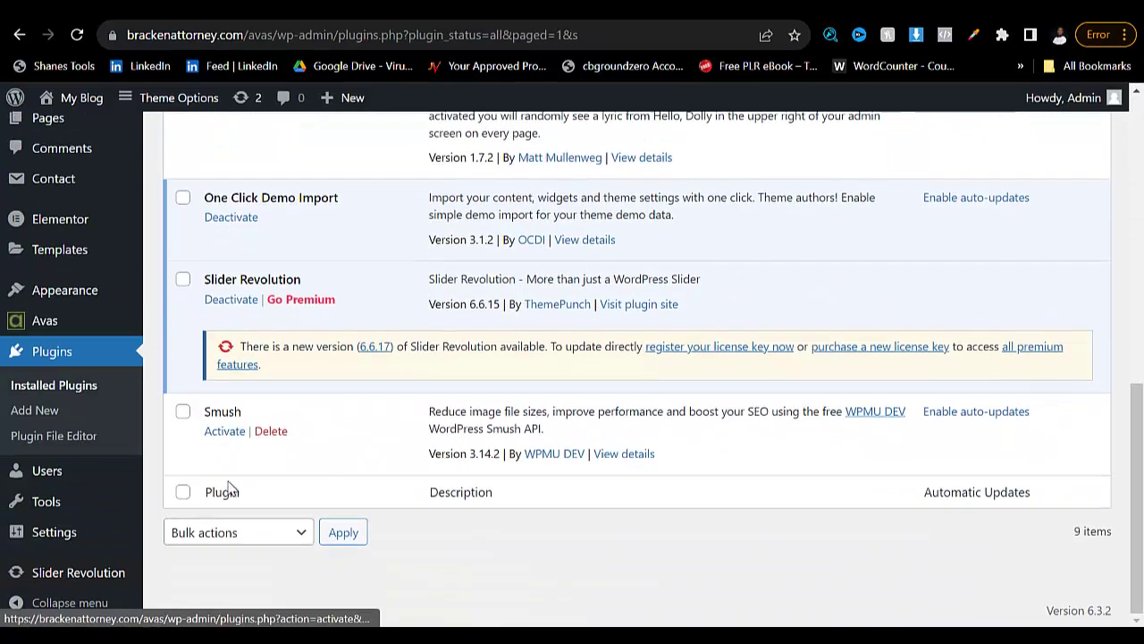
click(223, 433)
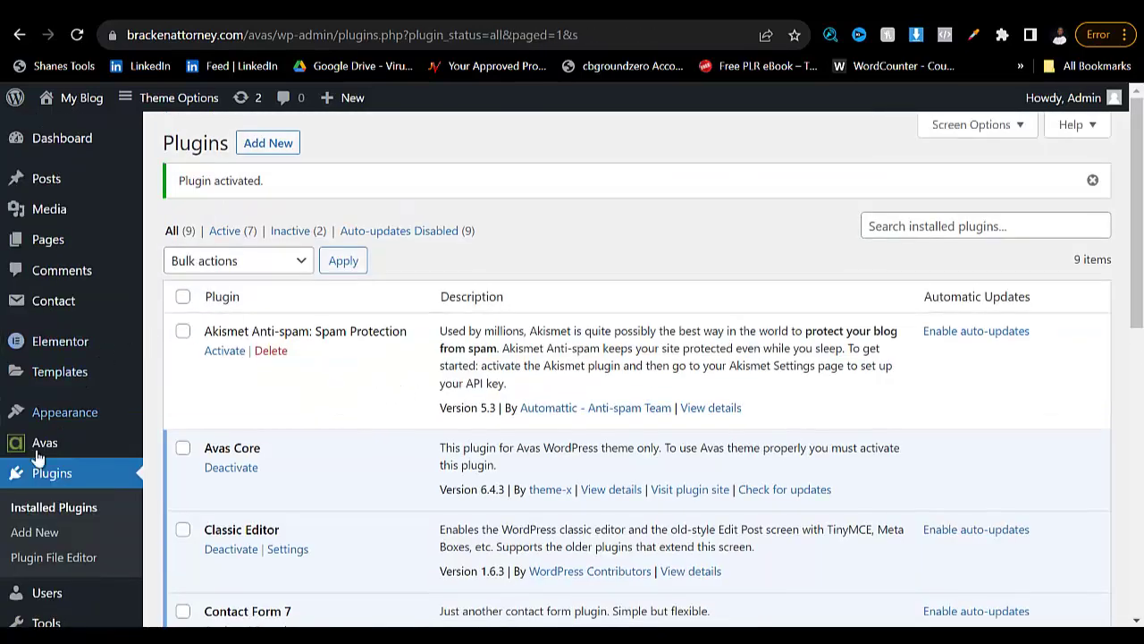
- Open the dashboard of the reactivated Smush plugin
scroll(37, 457, down, 2)
mouse_move(50, 576)
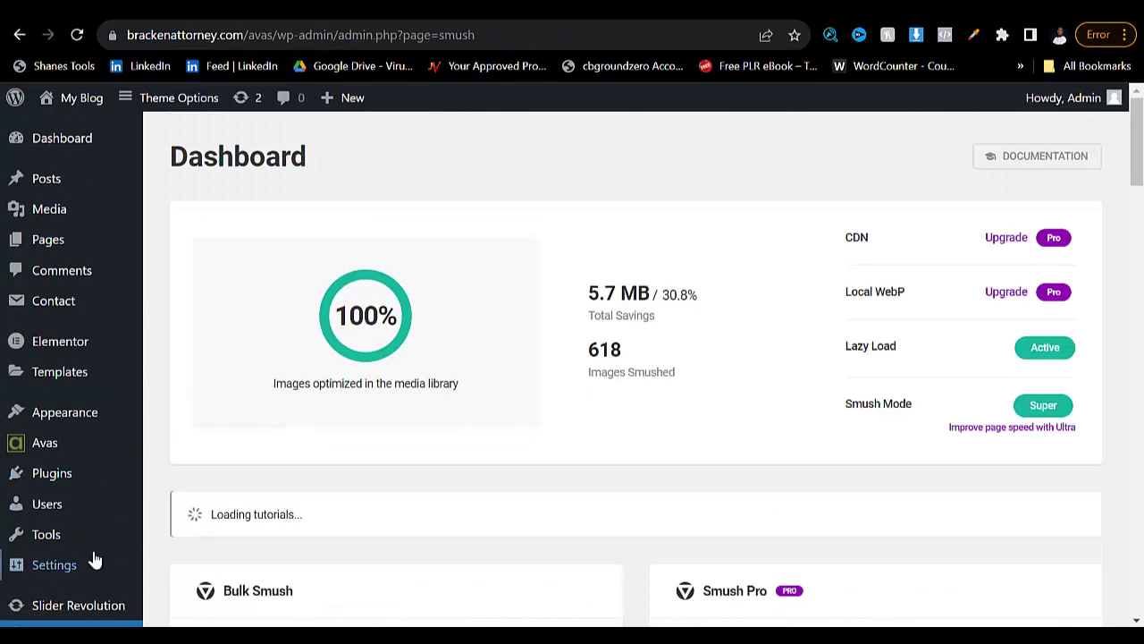
- Open the Bulk Smush page and look through its status and compression level settings
scroll(85, 568, down, 2)
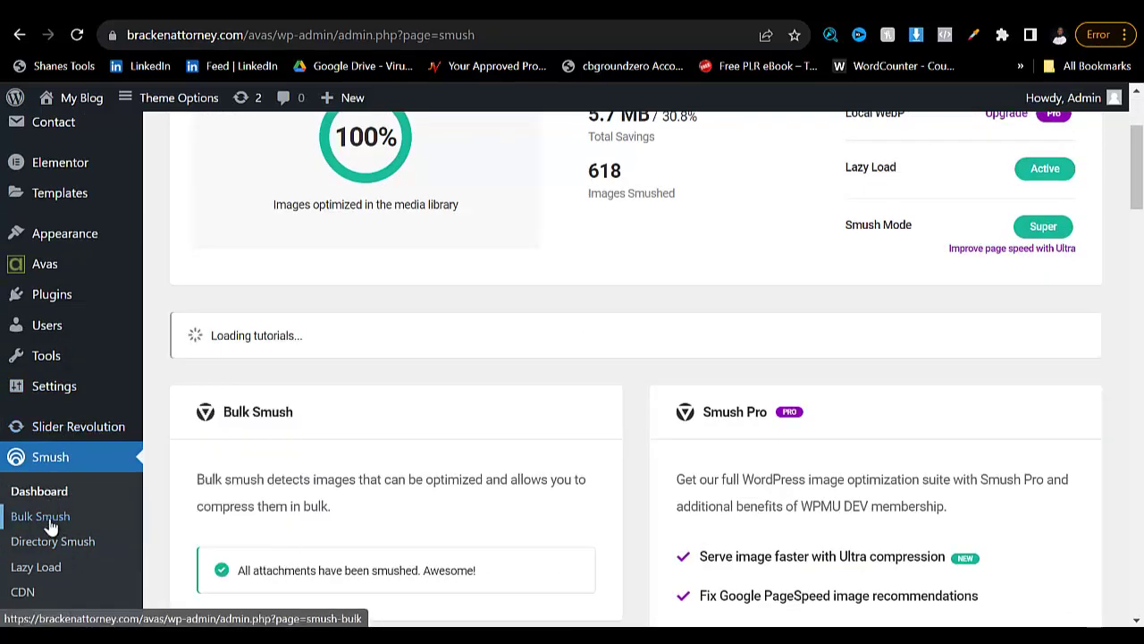
click(50, 523)
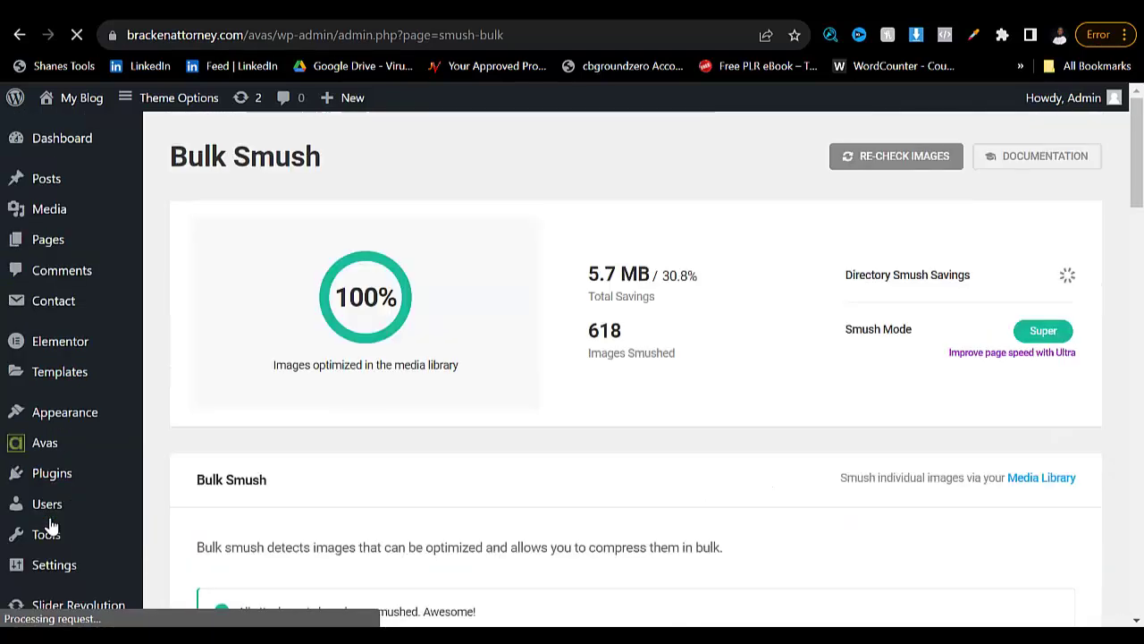
scroll(409, 484, down, 3)
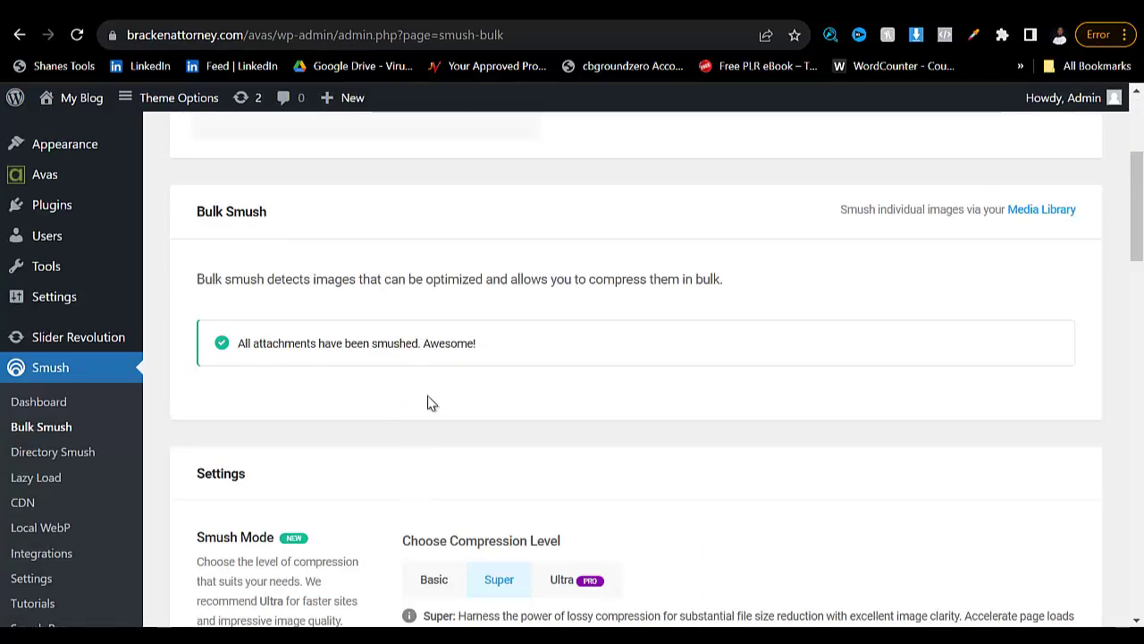
scroll(383, 366, down, 2)
scroll(437, 373, up, 1)
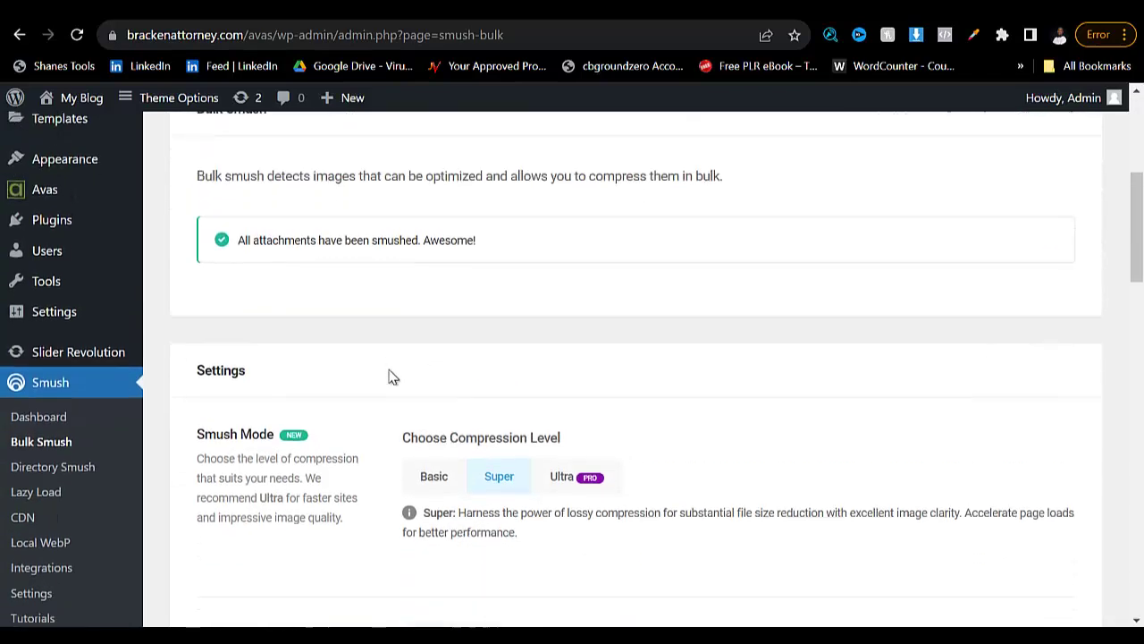
scroll(391, 376, down, 3)
scroll(456, 409, up, 4)
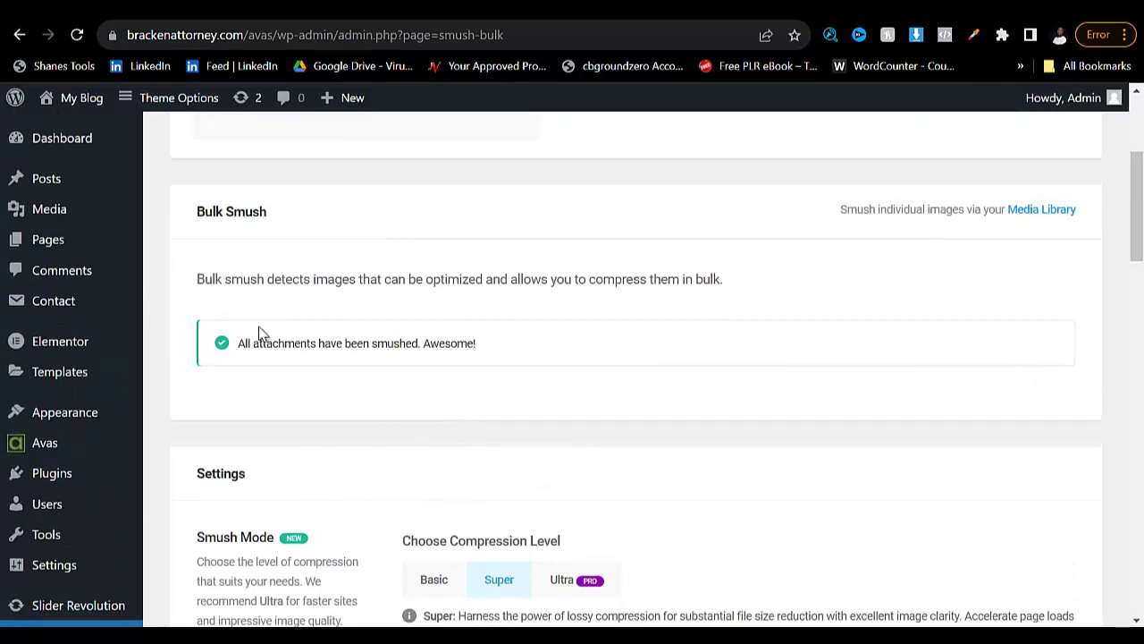
- Review the Bulk Smush overview of optimized images and total savings, along with the attachment status and Smush Mode options
scroll(304, 359, up, 3)
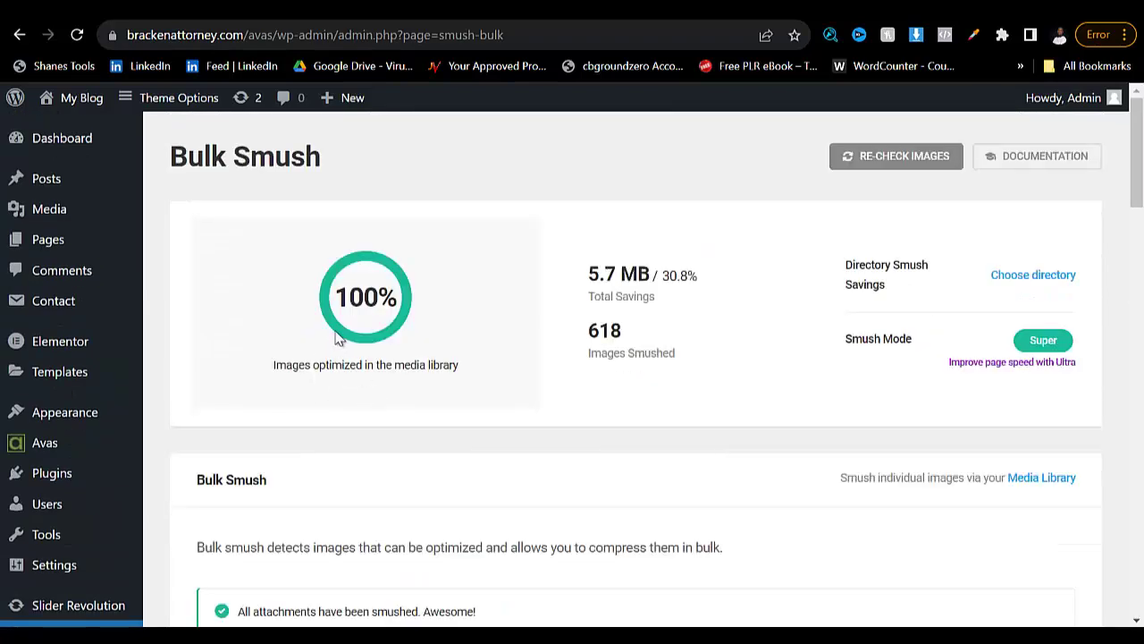
scroll(344, 434, down, 1)
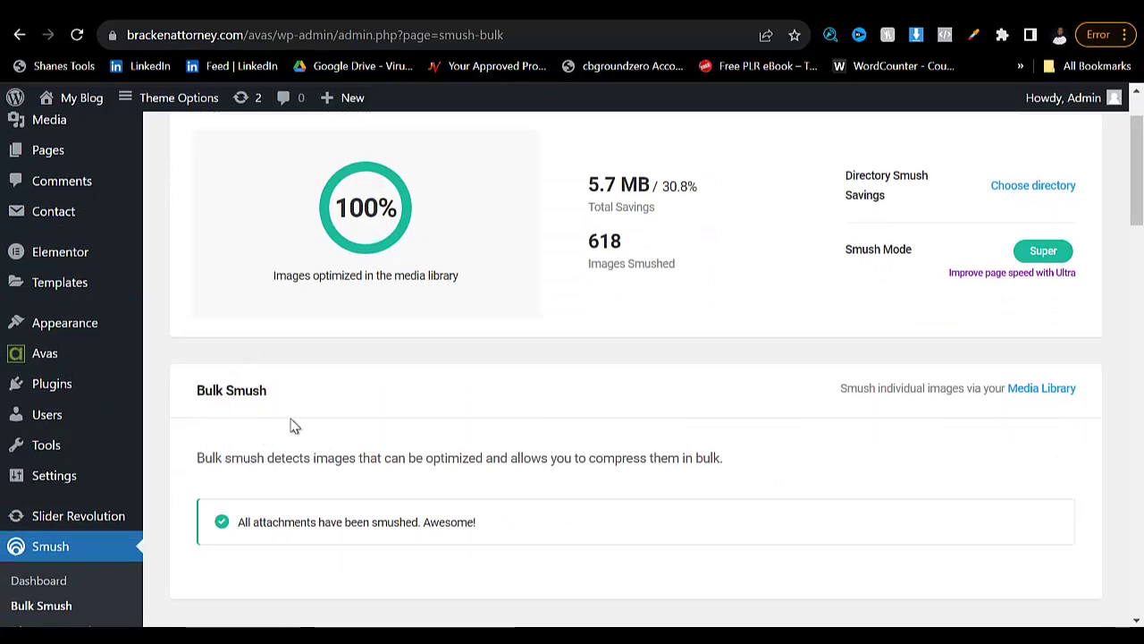
scroll(479, 434, down, 3)
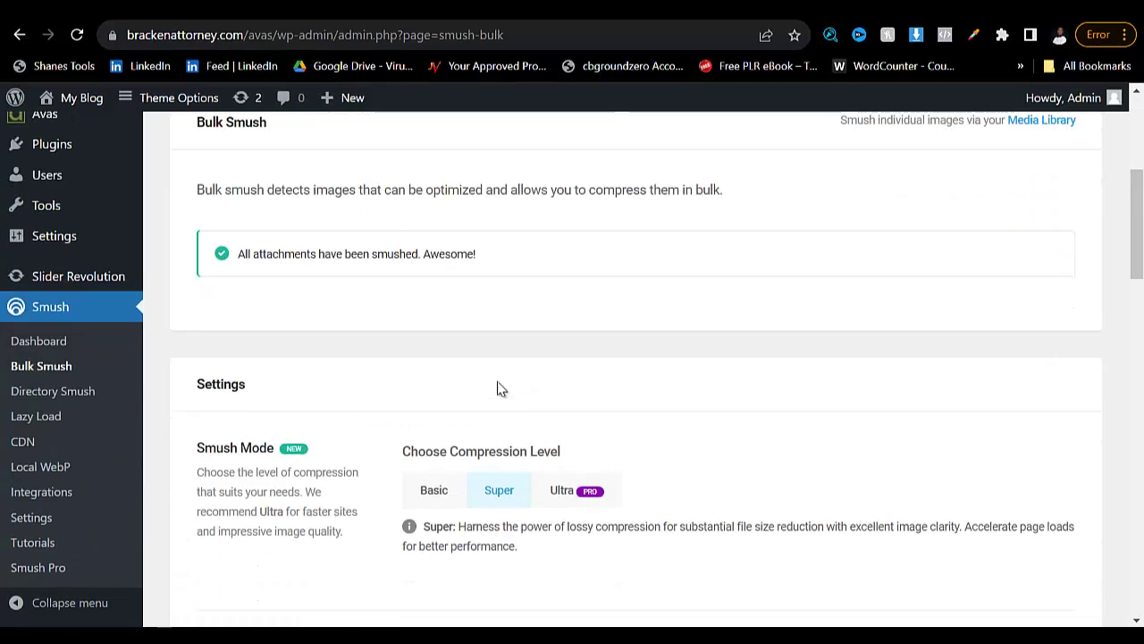
scroll(319, 358, up, 2)
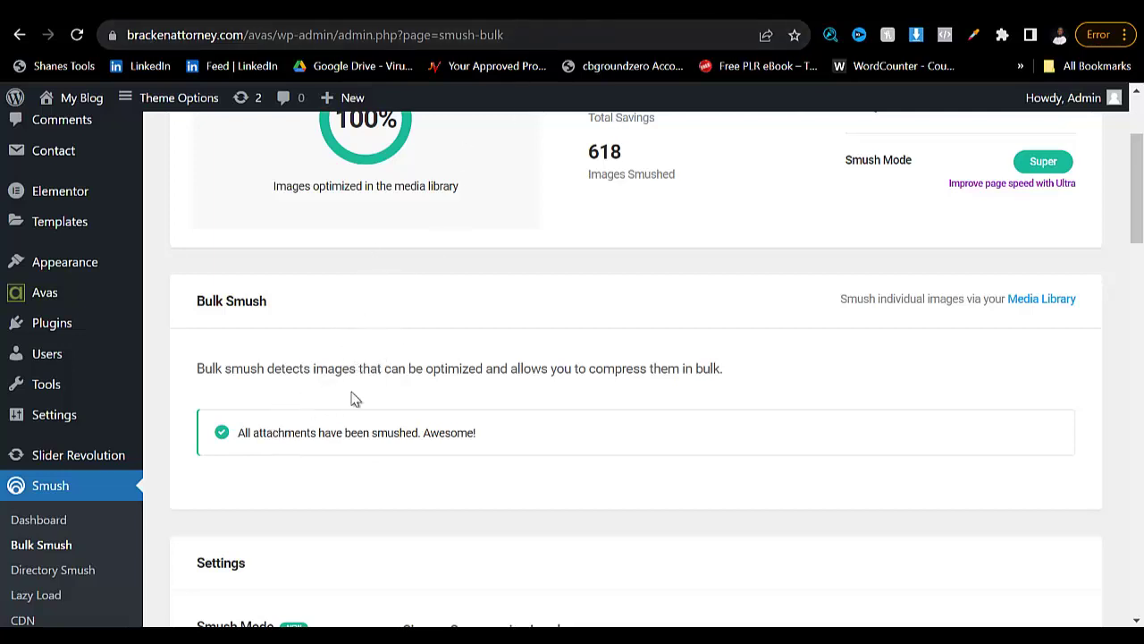
scroll(354, 399, down, 2)
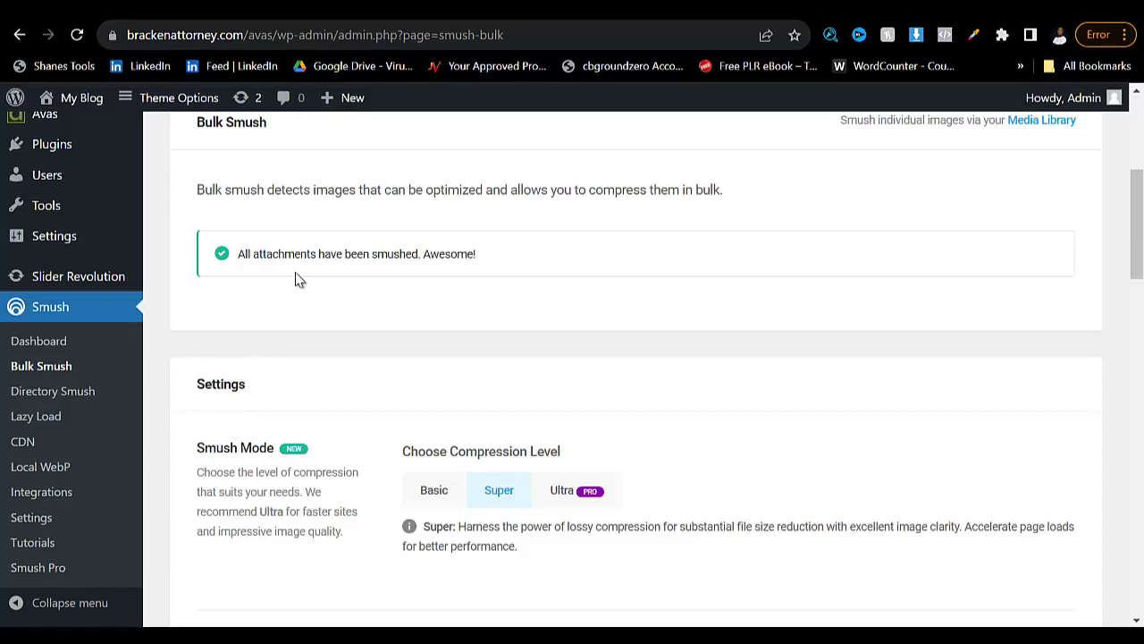
scroll(345, 320, up, 4)
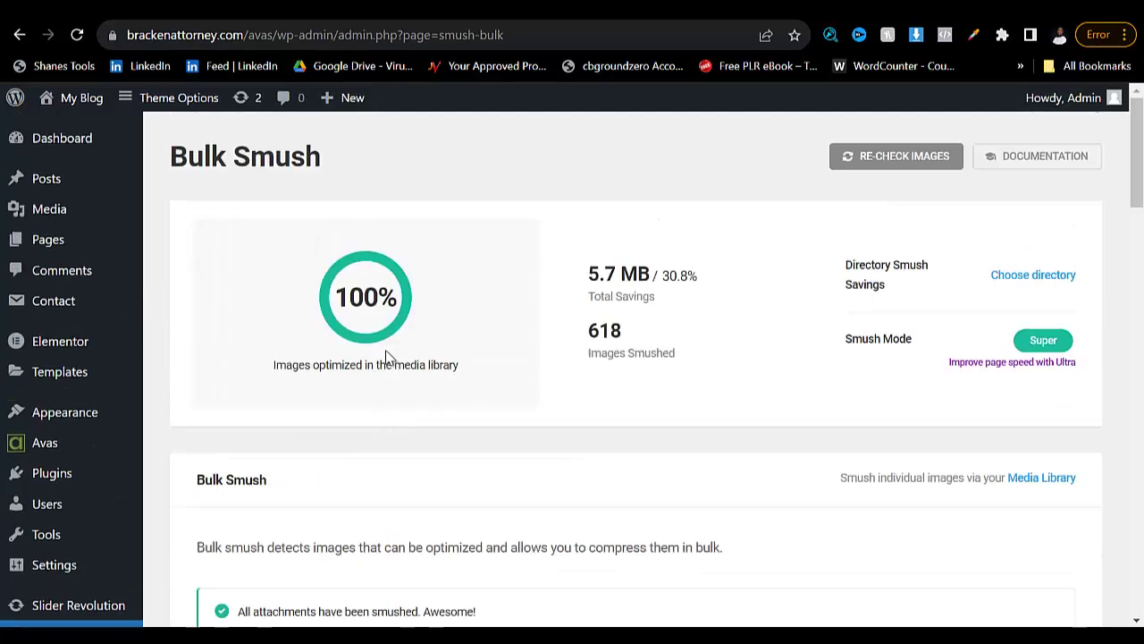
scroll(389, 367, down, 4)
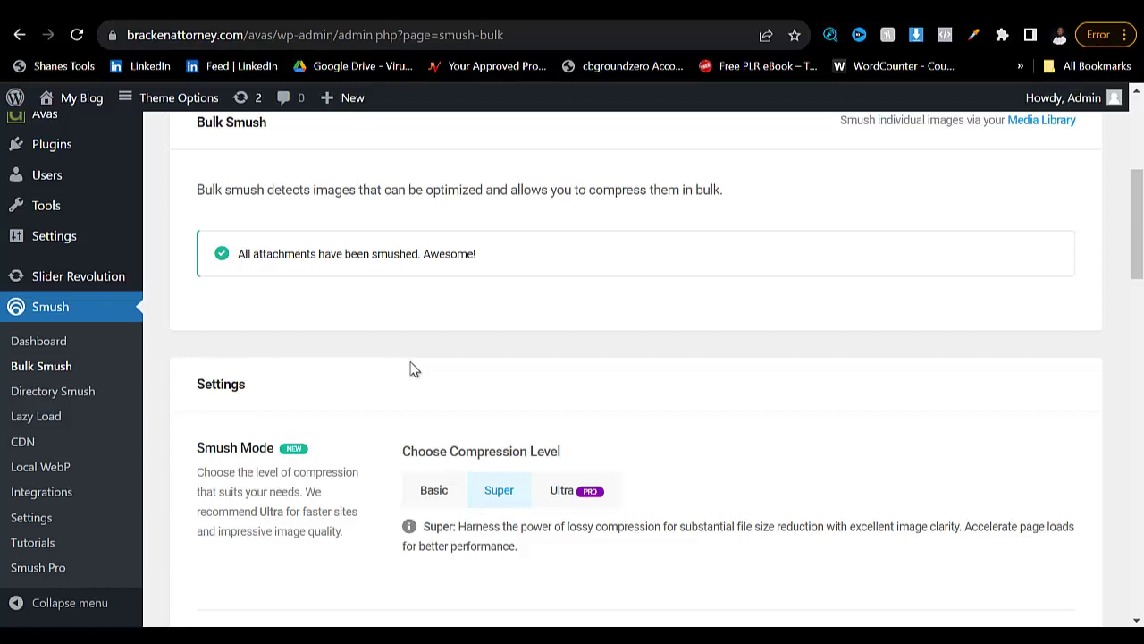
scroll(423, 345, up, 3)
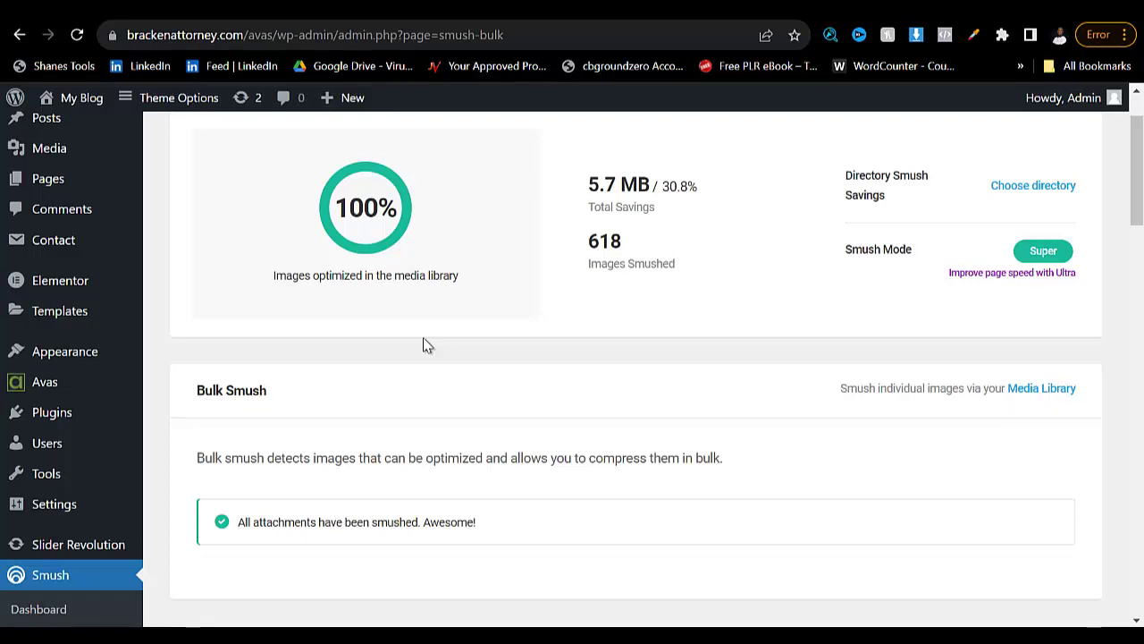
scroll(287, 305, up, 1)
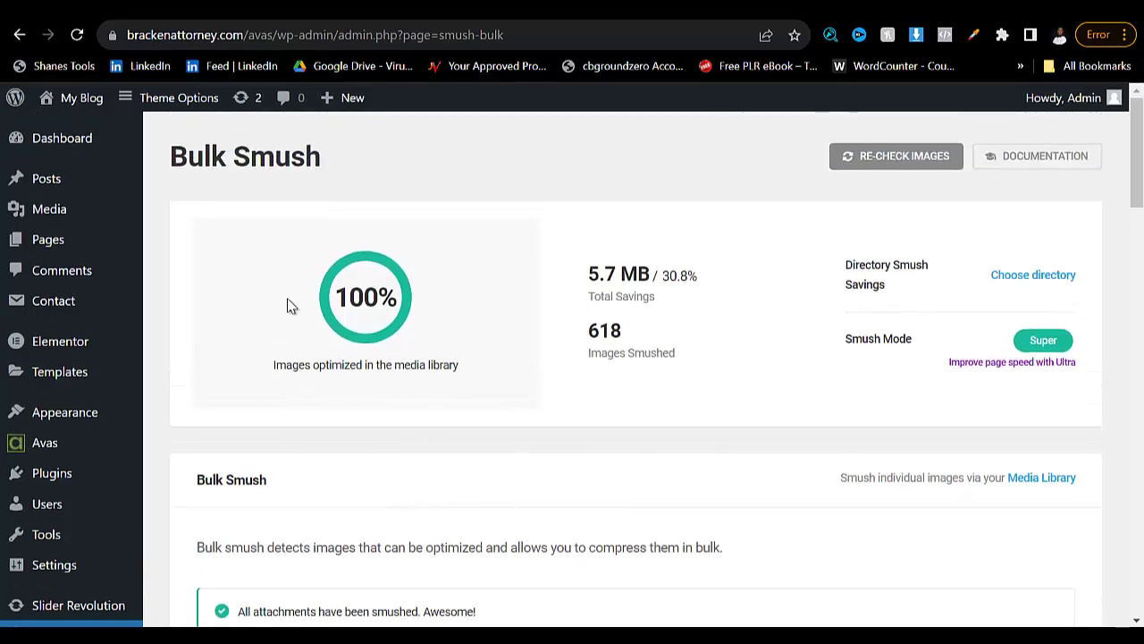
scroll(246, 420, down, 4)
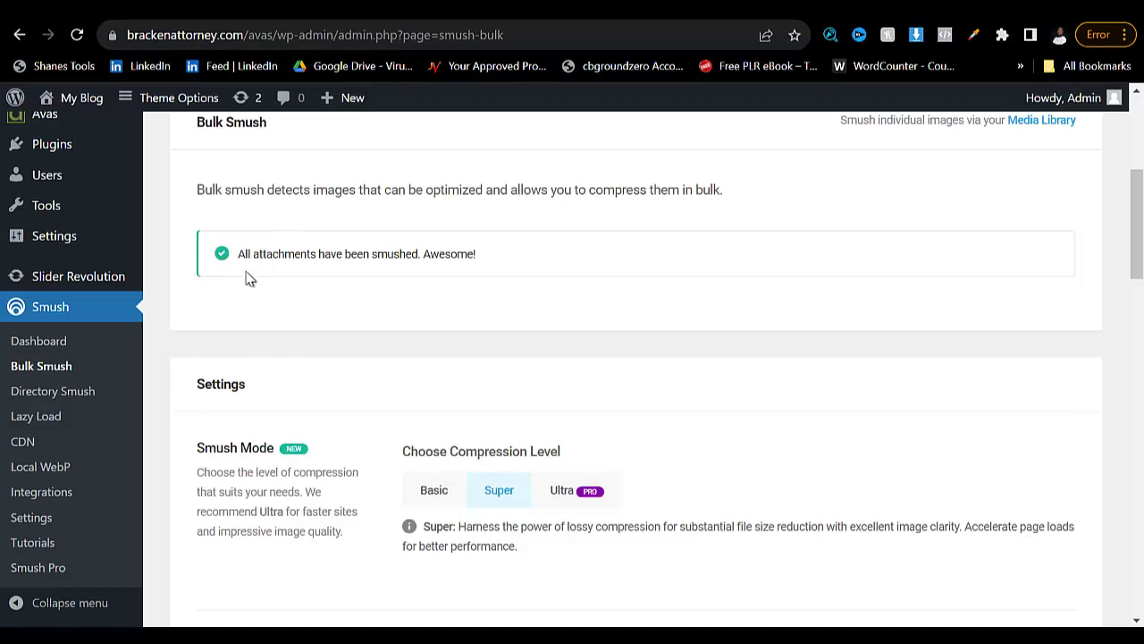
scroll(251, 282, up, 2)
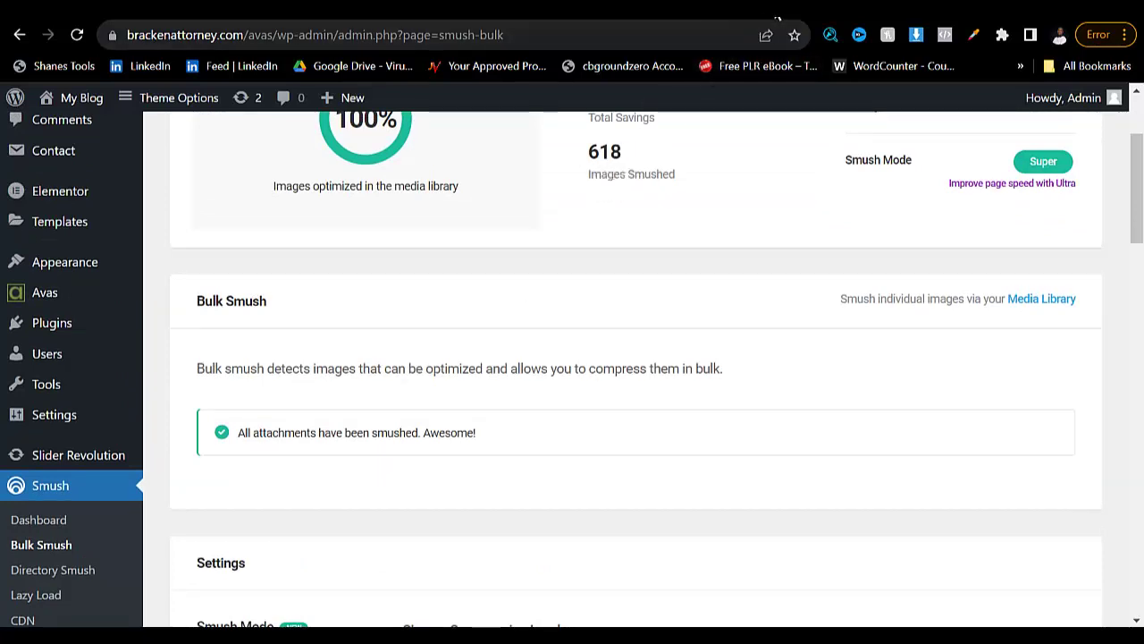
- Read the website speed tips in the Google Docs document, checking back on the Bulk Smush overview in between
click(778, 18)
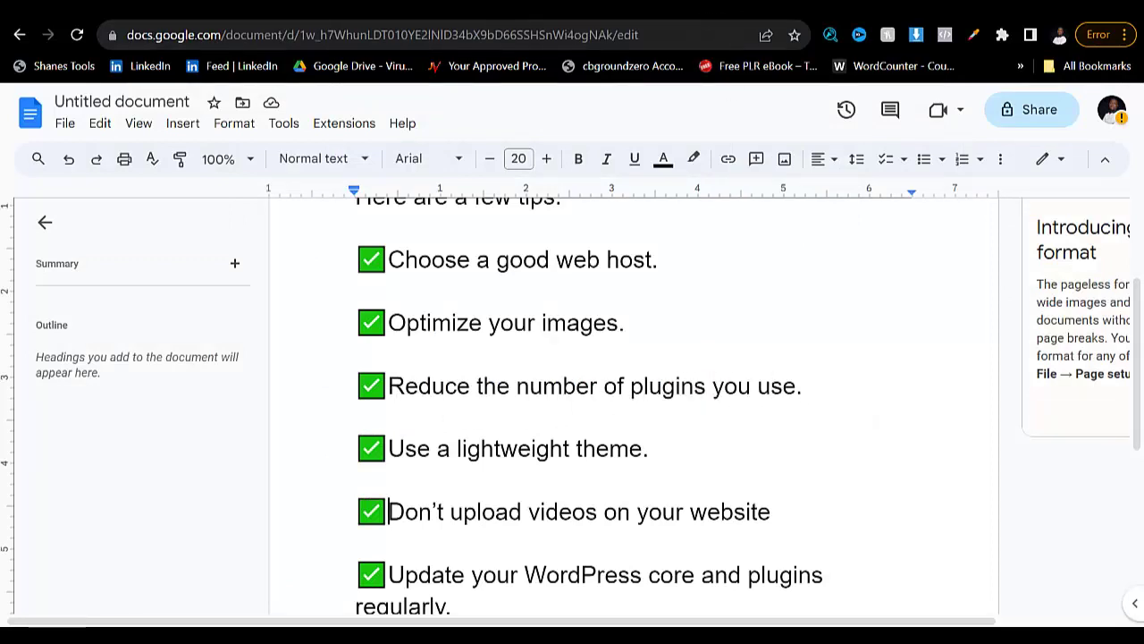
click(554, 11)
scroll(449, 272, up, 3)
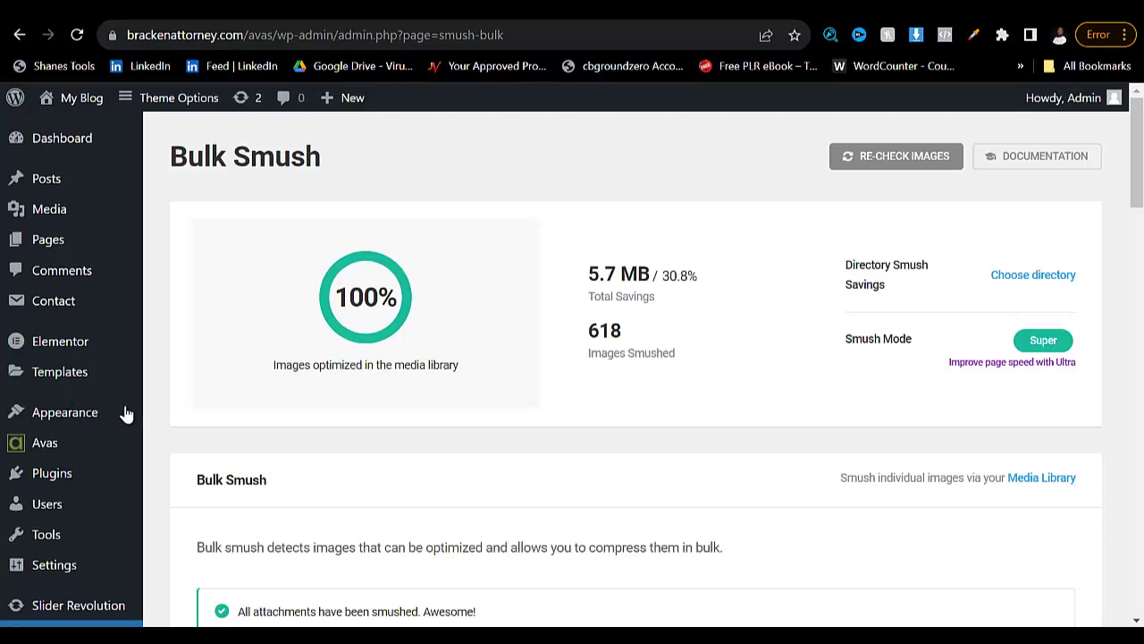
key(ctrl+Tab)
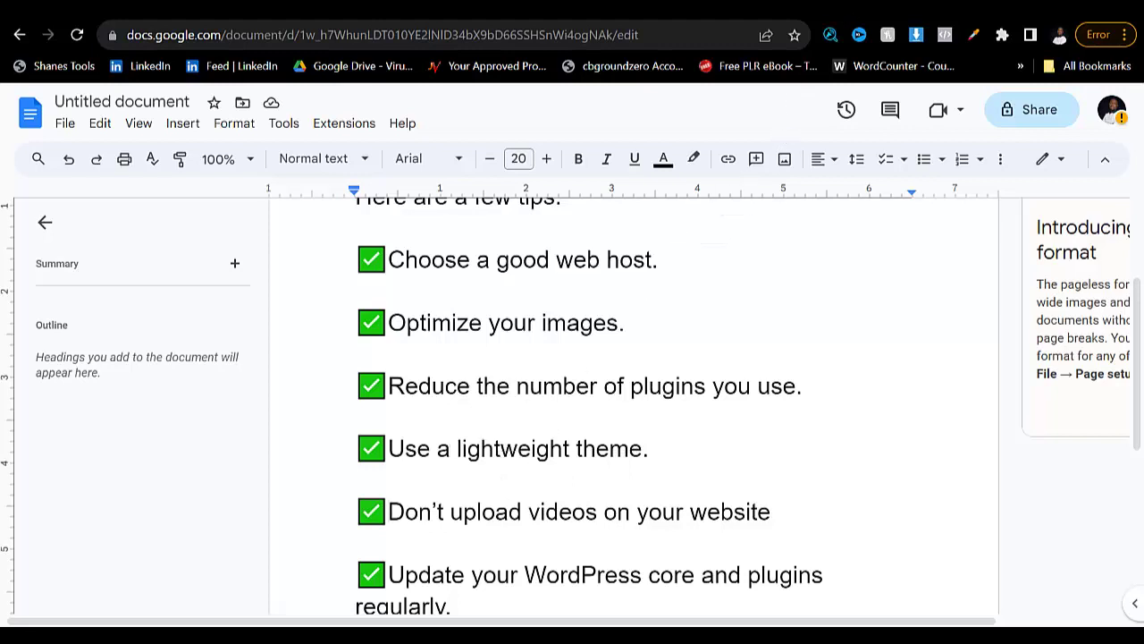
- Switch to the Google search results for "lightweight theme." and look through the listed WordPress themes
click(844, 12)
scroll(283, 402, up, 1)
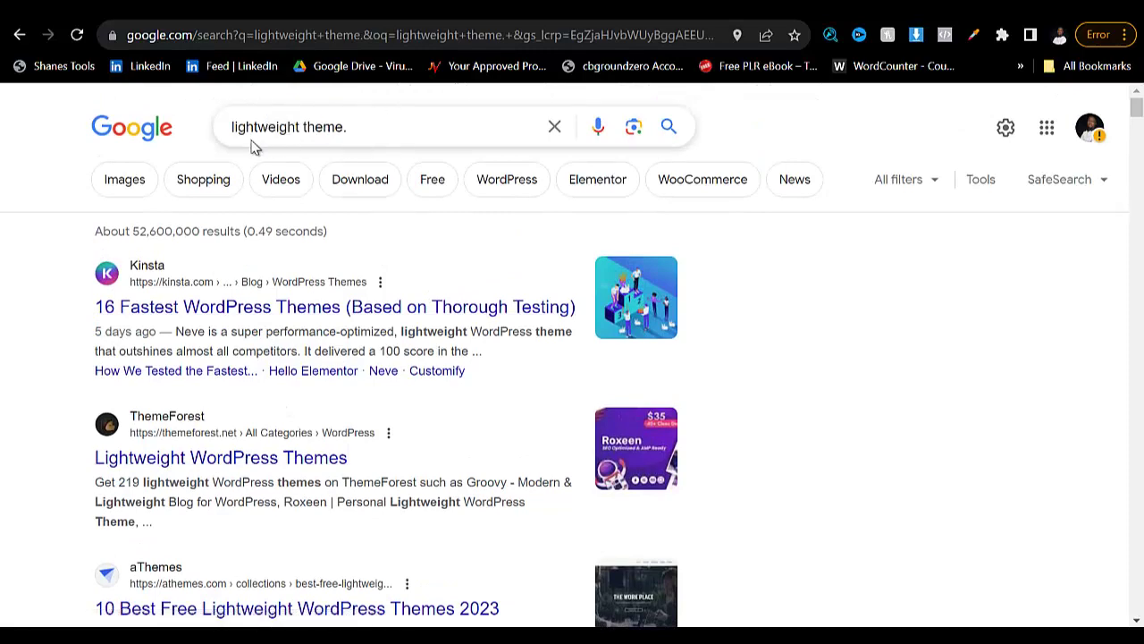
scroll(277, 327, down, 3)
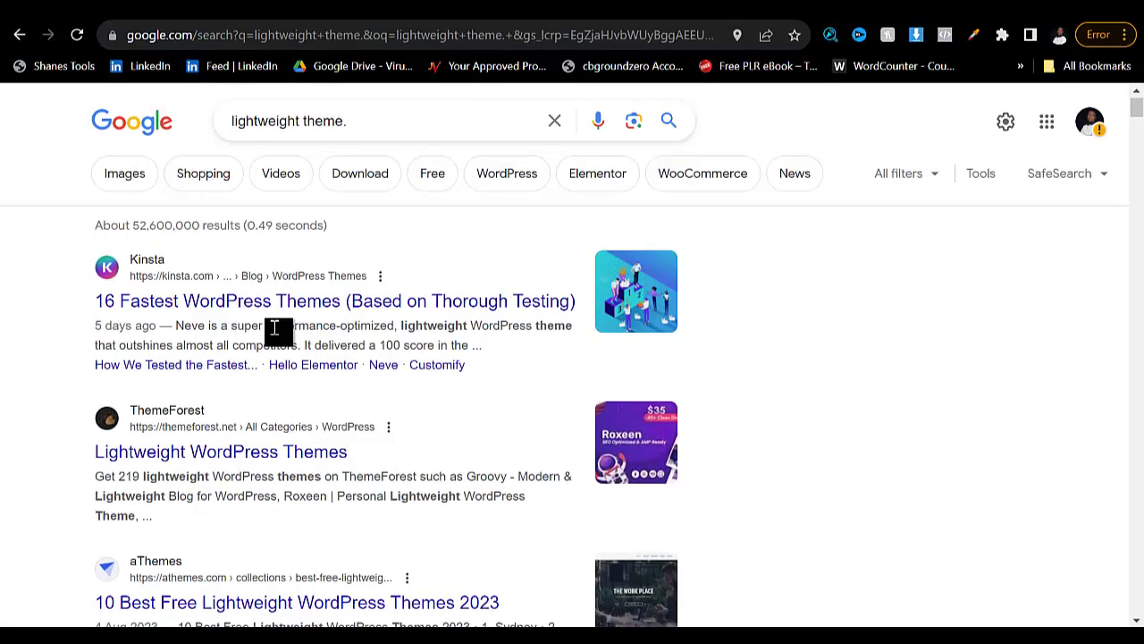
scroll(275, 331, down, 9)
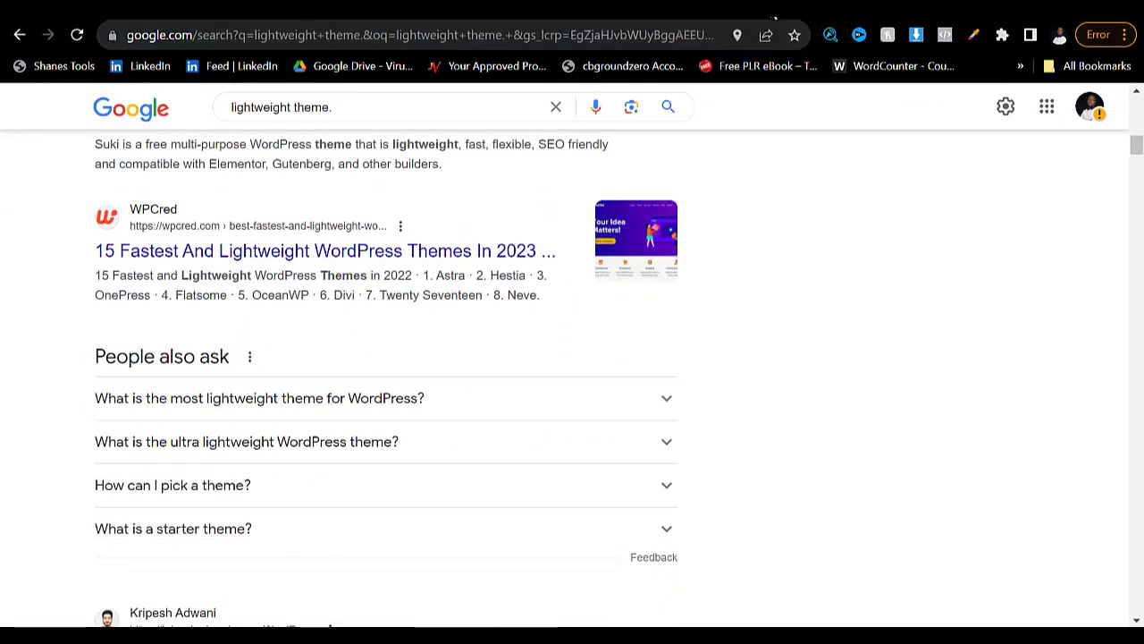
- Revisit the Bulk Smush page, return to the lightweight theme results and open Themeisle's article on the 10 fastest WordPress themes
click(732, 16)
click(685, 17)
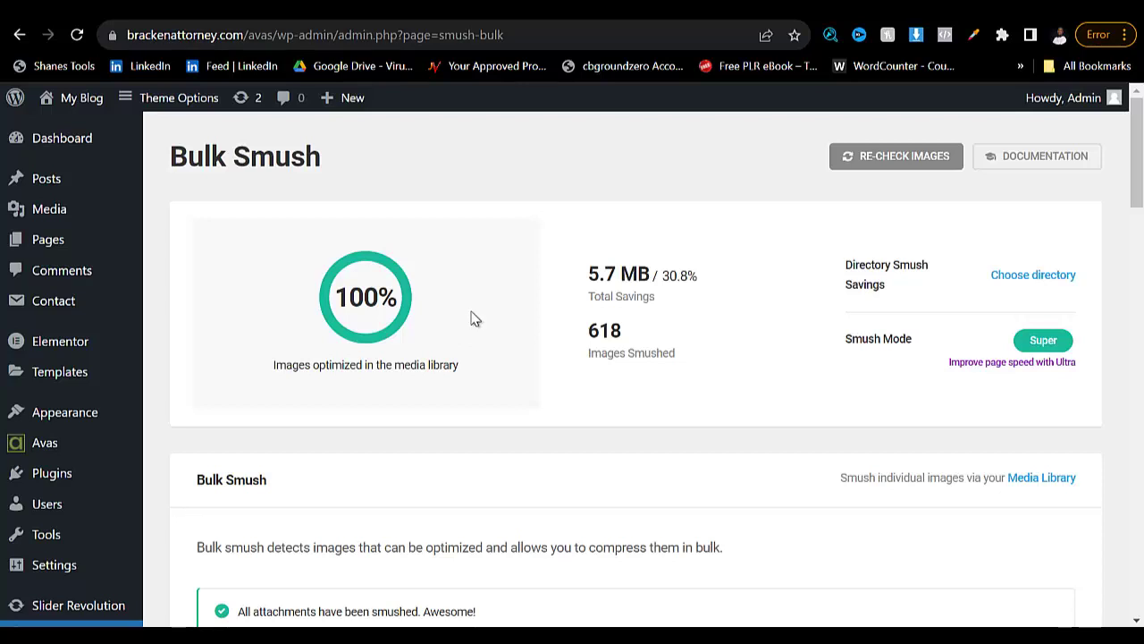
click(829, 18)
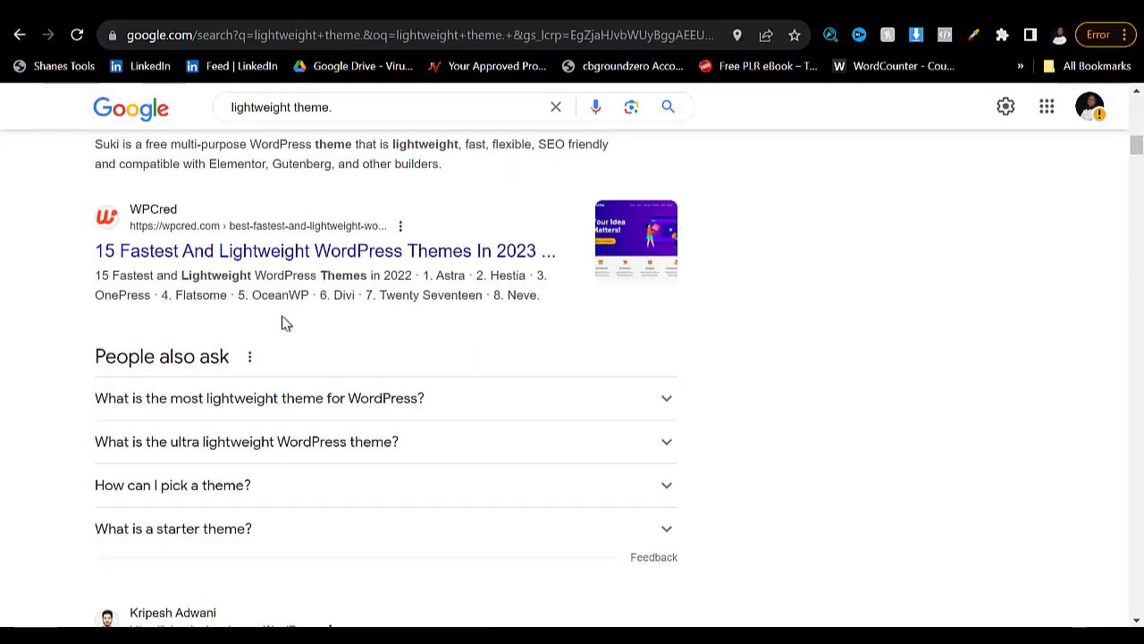
scroll(280, 324, up, 1)
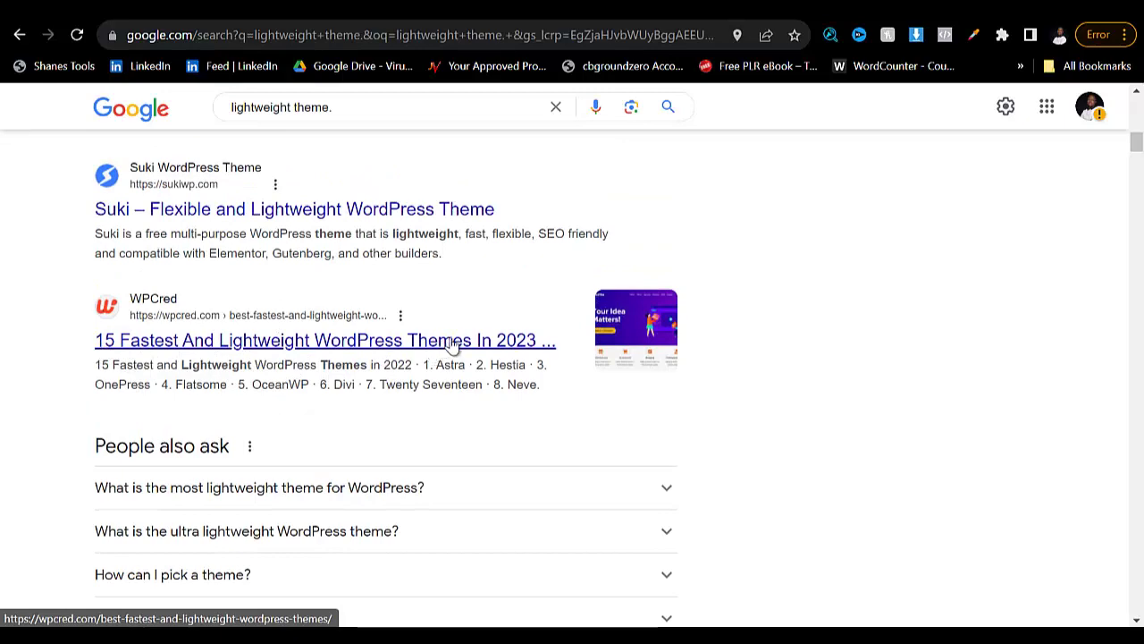
scroll(304, 367, up, 4)
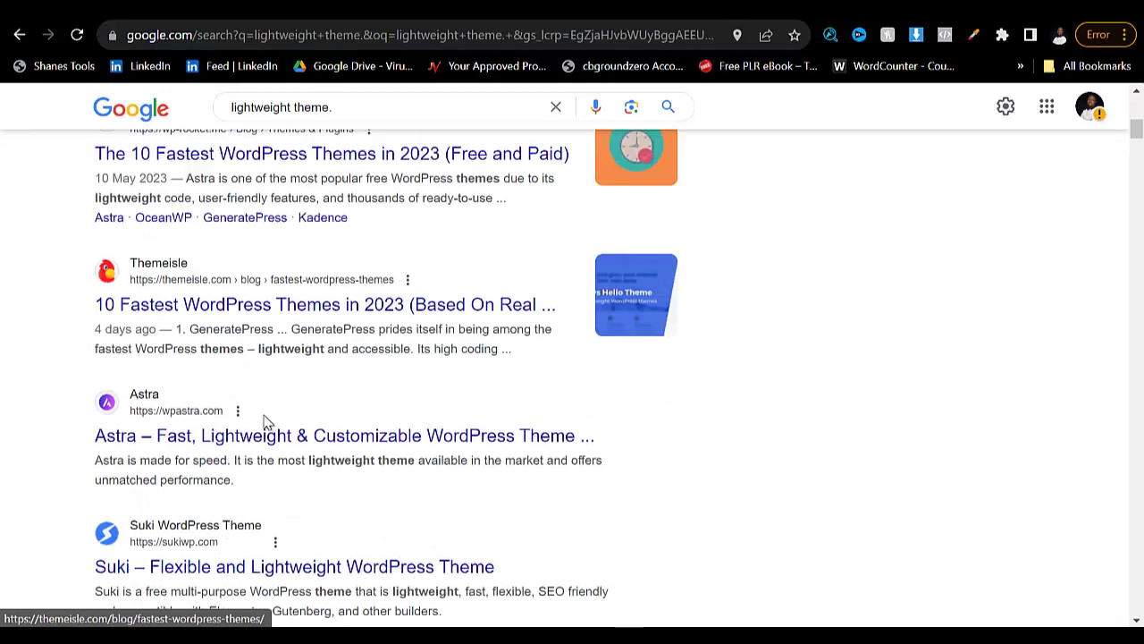
click(323, 312)
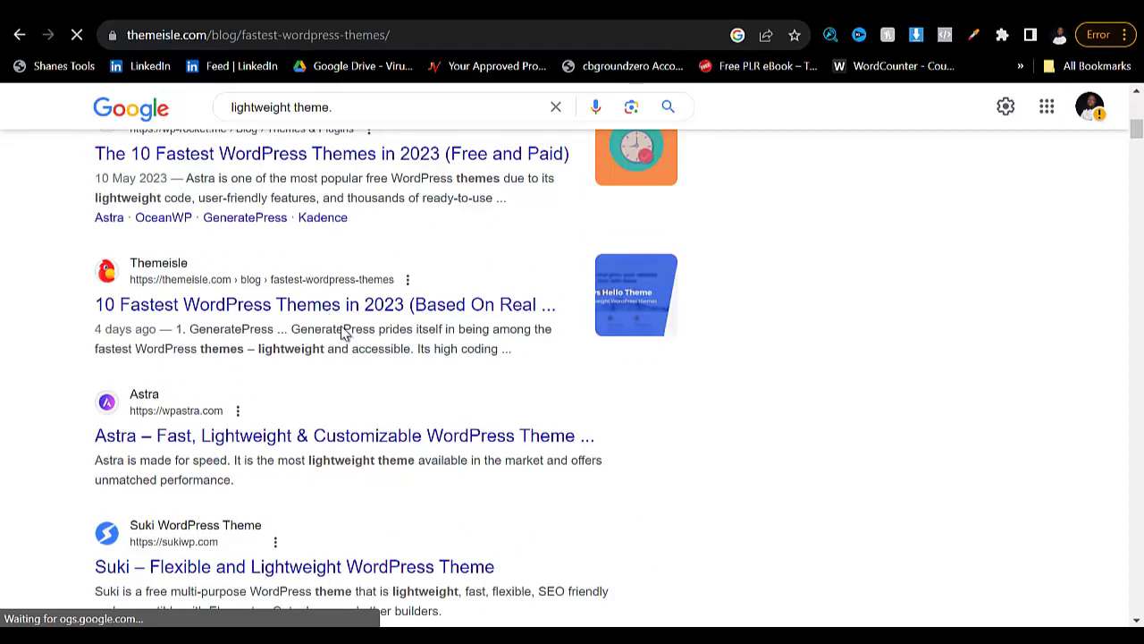
- Examine the Themeisle table comparing the fastest WordPress themes by PageSpeed score, YSlow score, load time, page size and requests
scroll(342, 340, down, 3)
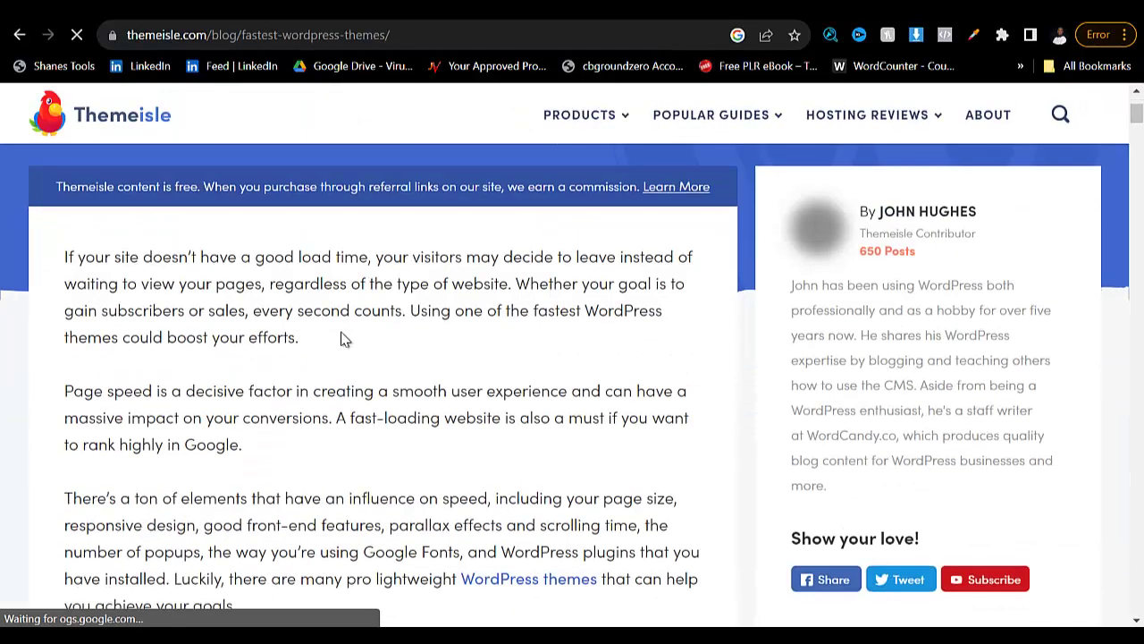
scroll(332, 376, down, 9)
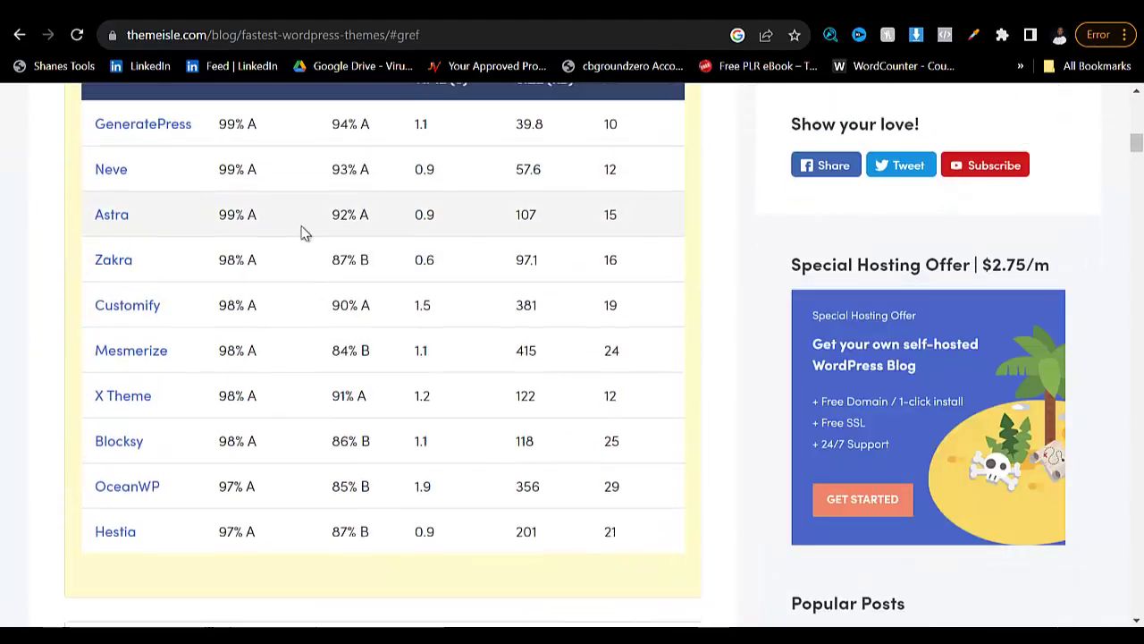
scroll(259, 209, up, 1)
scroll(259, 209, up, 1)
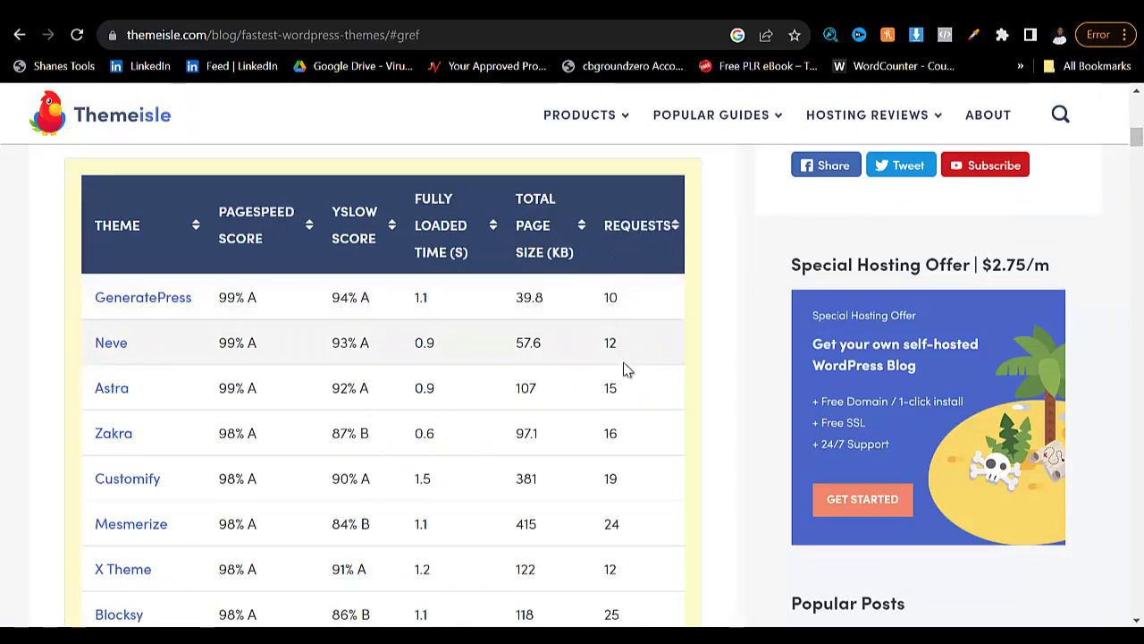
scroll(411, 372, down, 5)
scroll(116, 350, up, 5)
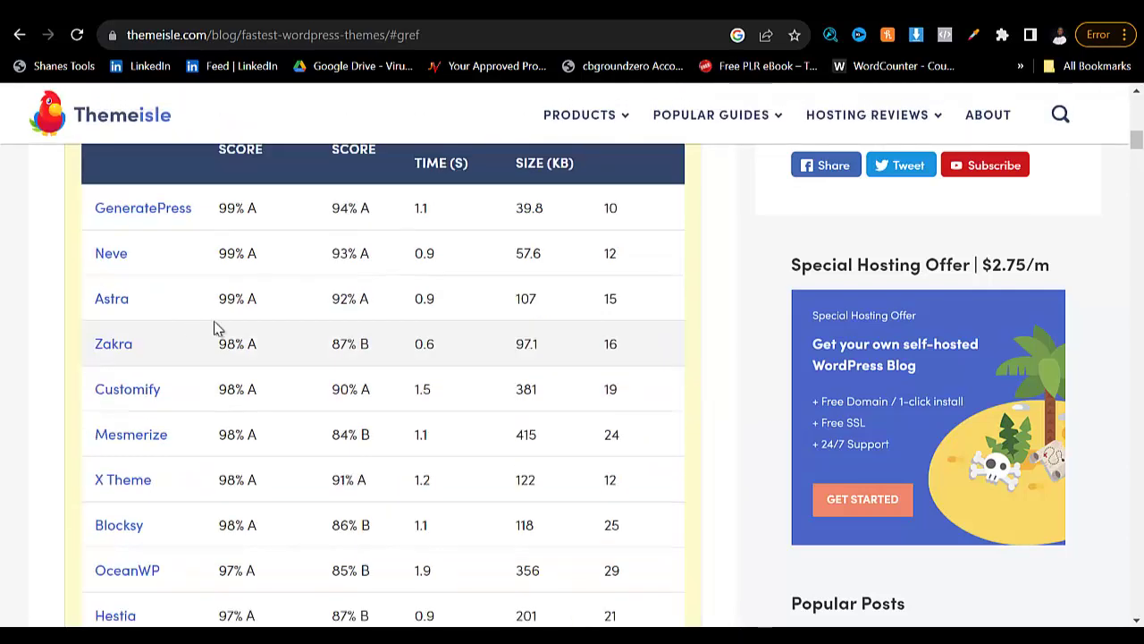
scroll(401, 176, up, 1)
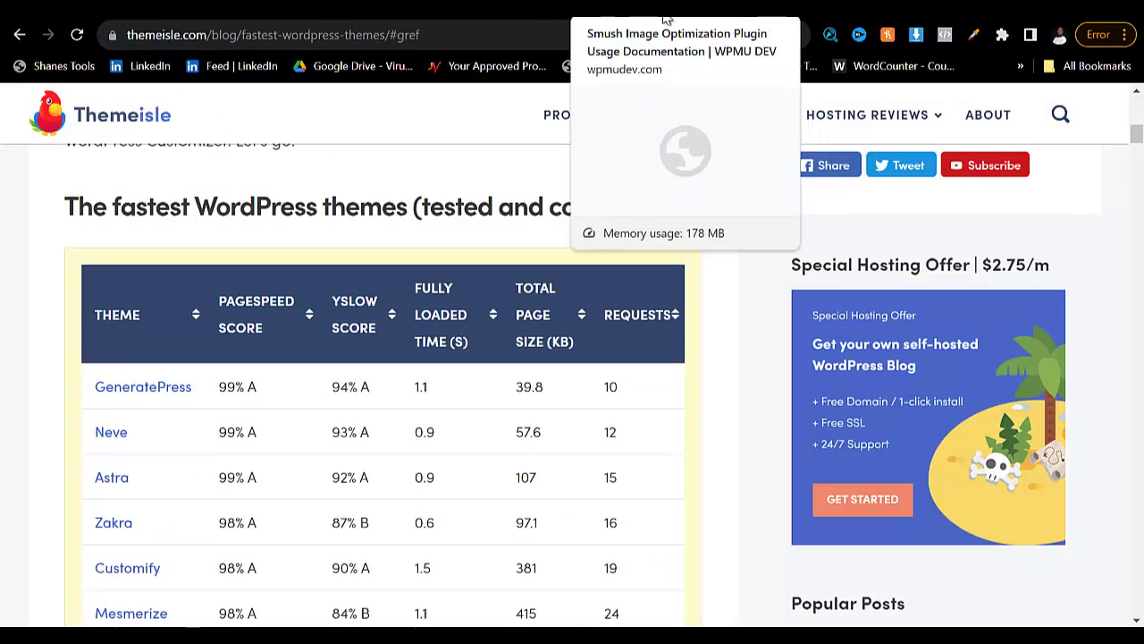
- Return to the tips list in Google Docs and switch to cPanel to look over its file and database tools
click(804, 7)
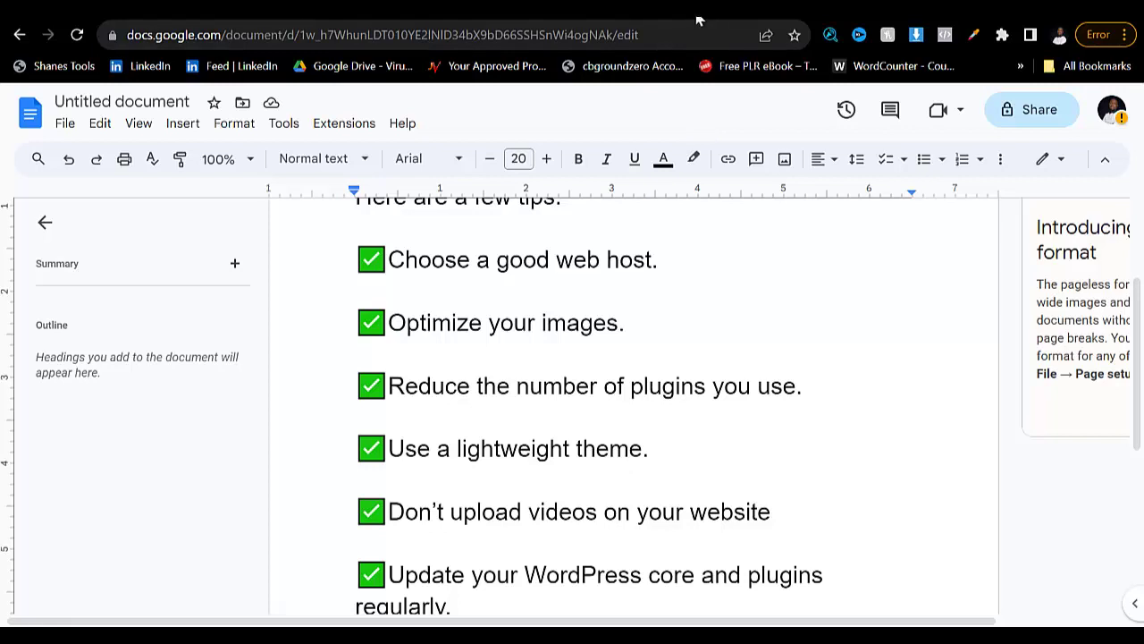
scroll(626, 250, down, 4)
scroll(554, 313, up, 3)
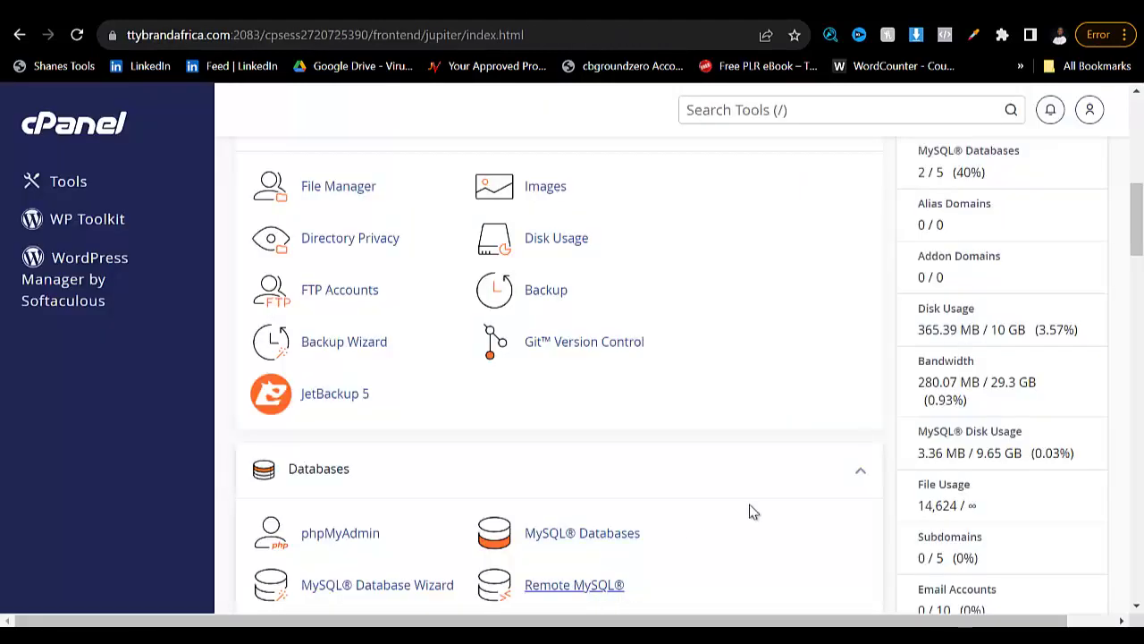
scroll(867, 425, up, 2)
scroll(885, 416, down, 3)
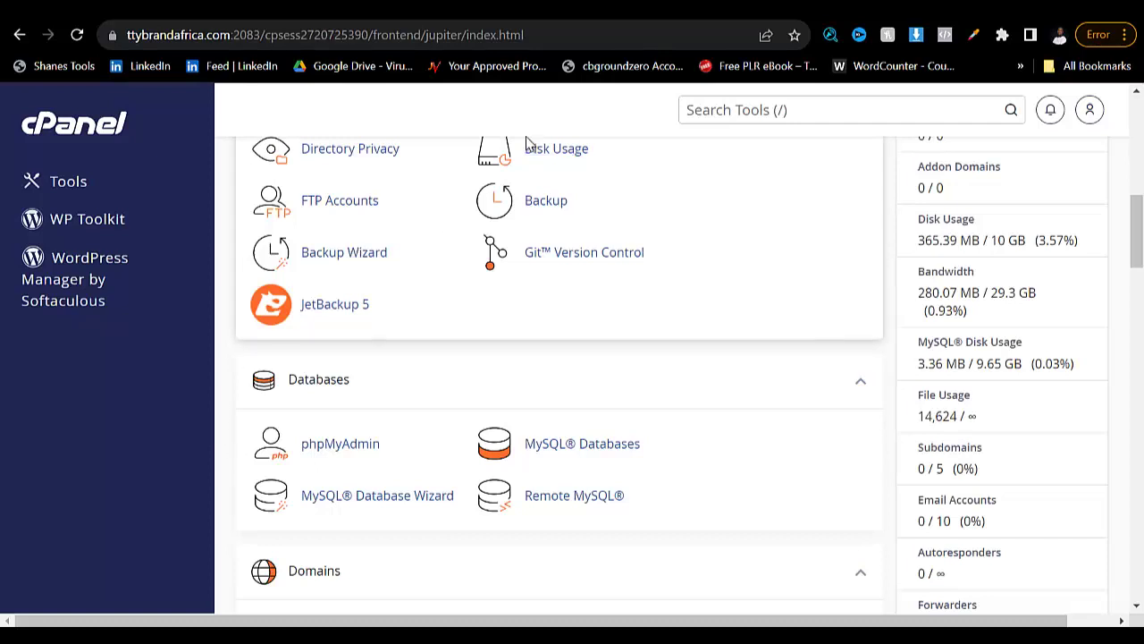
- Switch from cPanel to the WordPress admin's Bulk Smush page and open the list of installed plugins
click(680, 6)
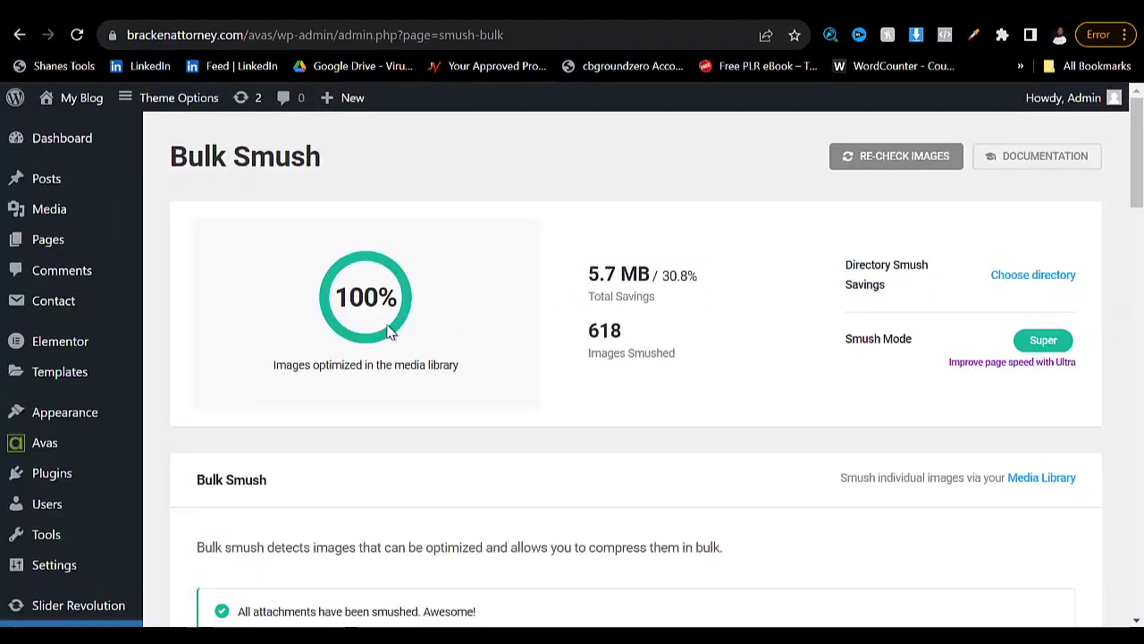
scroll(134, 435, down, 2)
scroll(59, 475, down, 2)
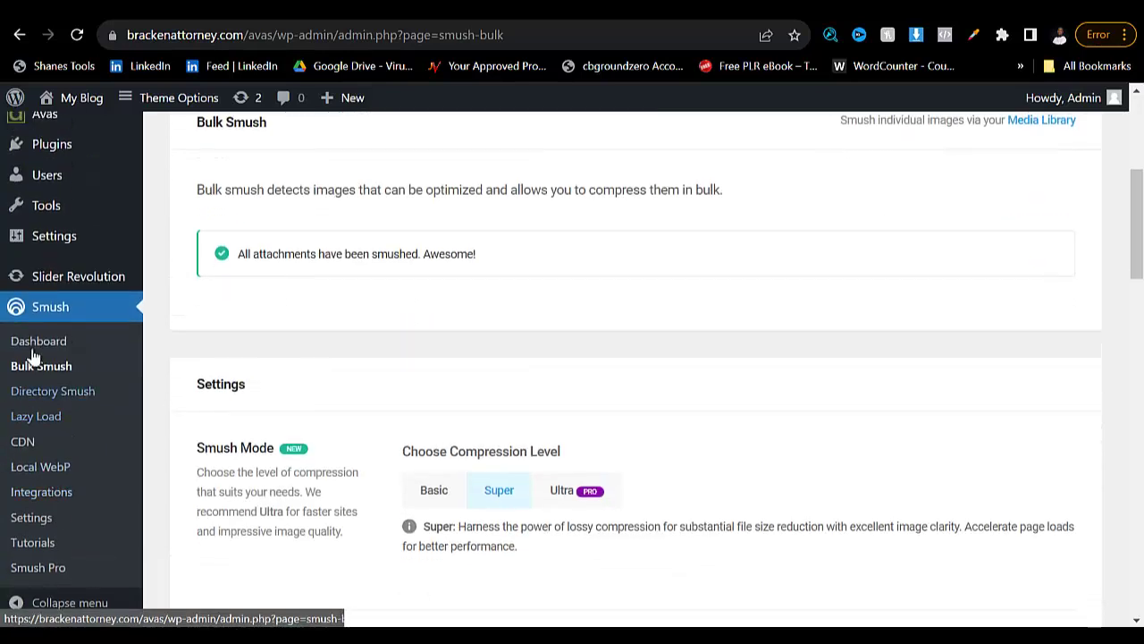
mouse_move(43, 324)
mouse_move(70, 157)
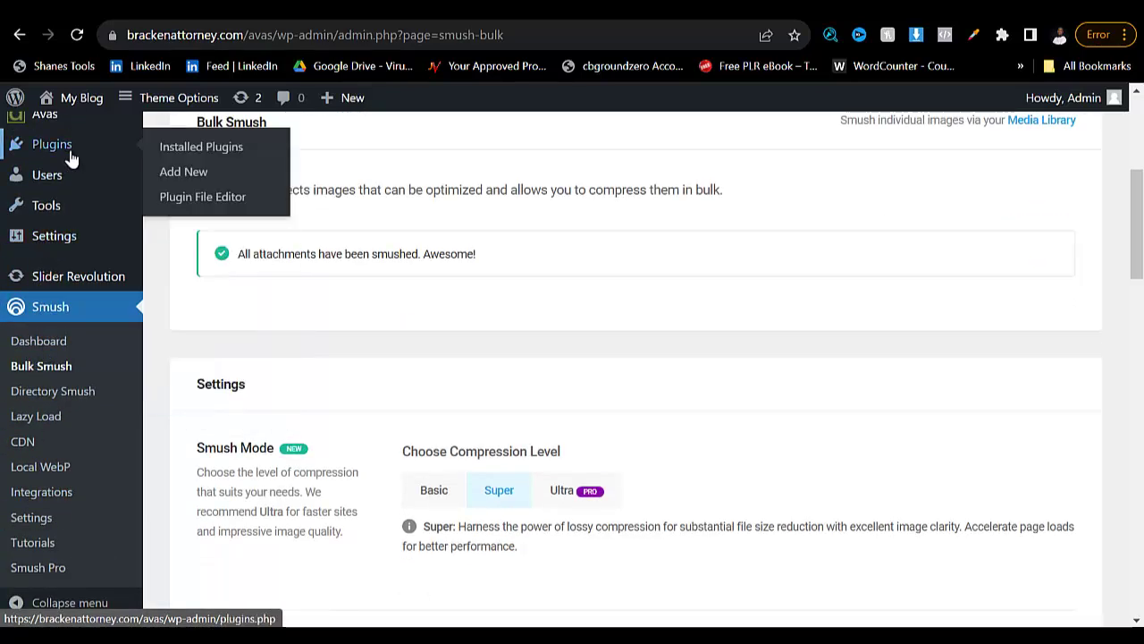
click(185, 153)
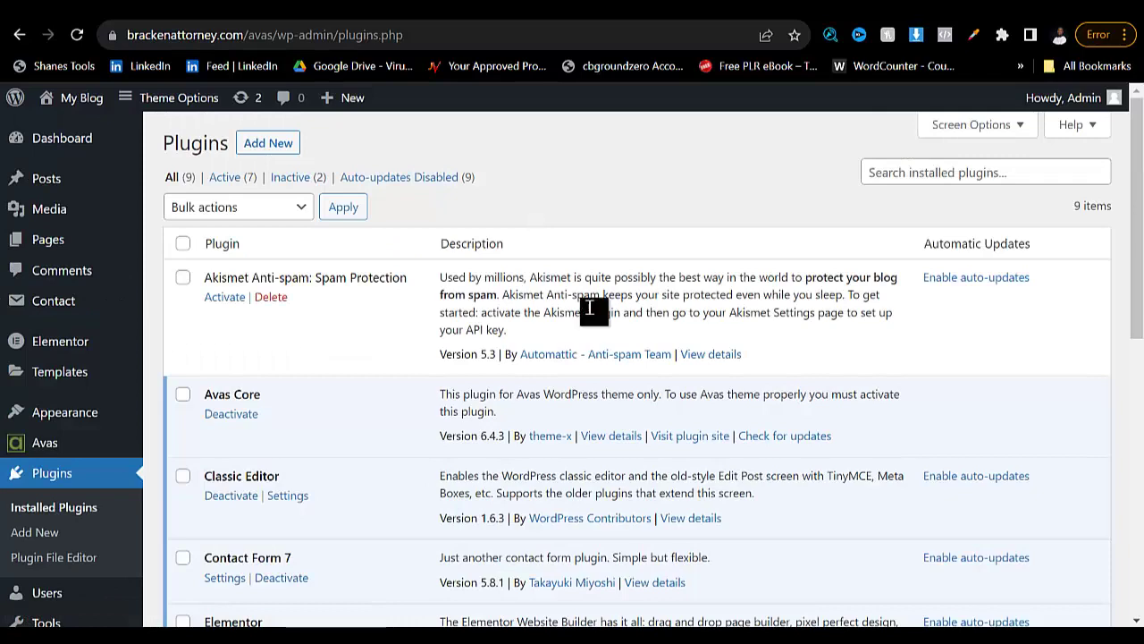
- Look through the installed plugins, and open the WordPress dashboard to view its welcome section
scroll(564, 336, down, 1)
scroll(996, 284, up, 1)
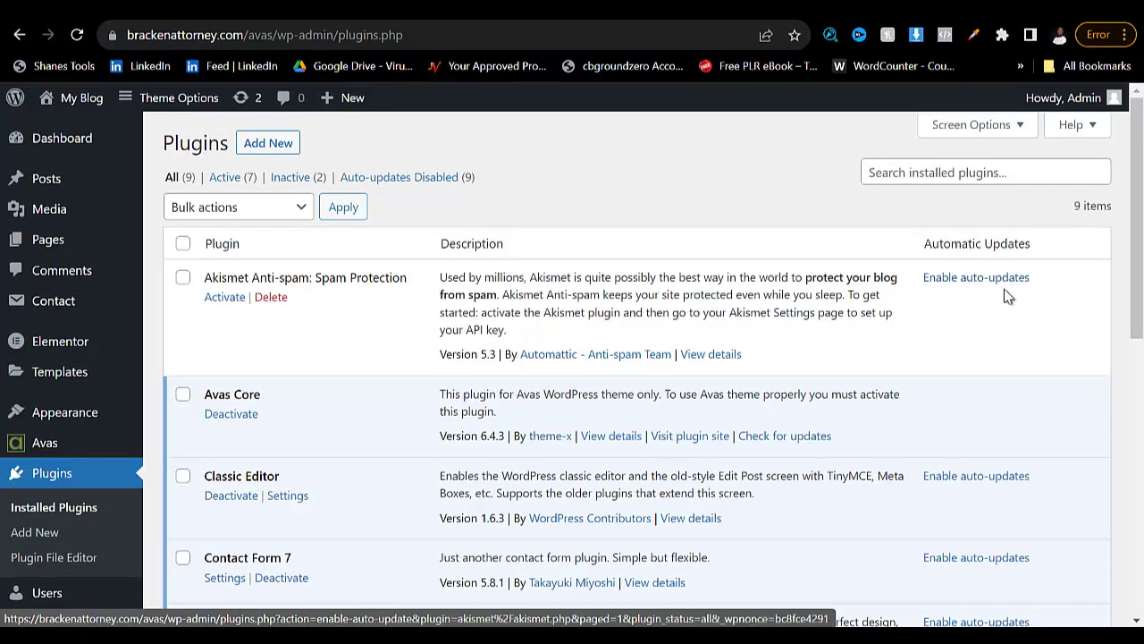
scroll(963, 355, down, 2)
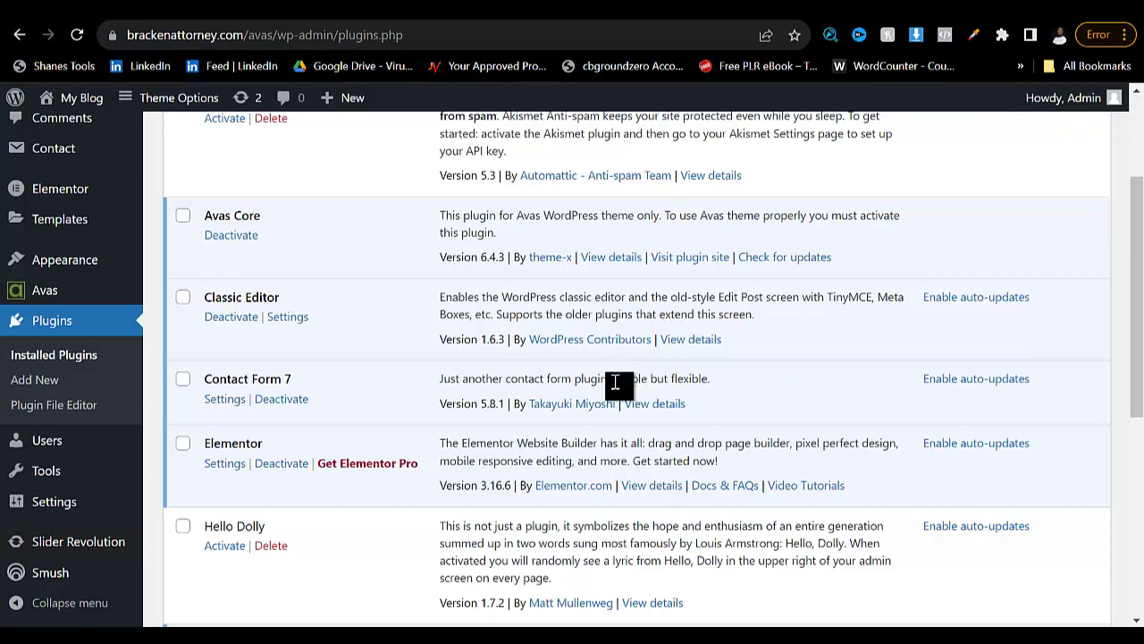
scroll(352, 424, up, 3)
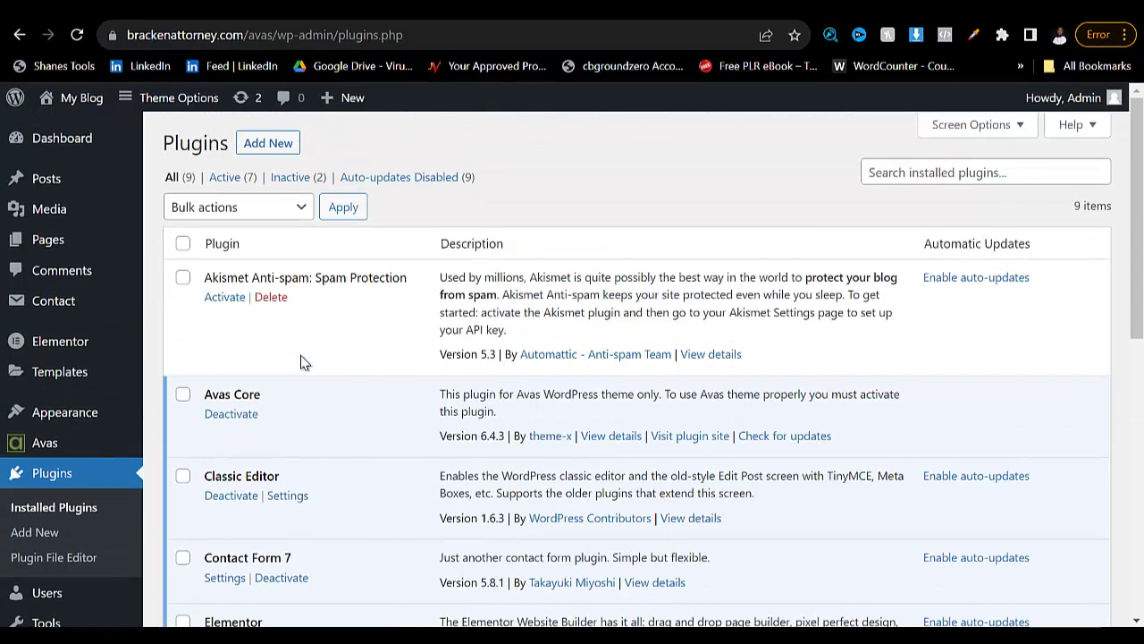
click(72, 143)
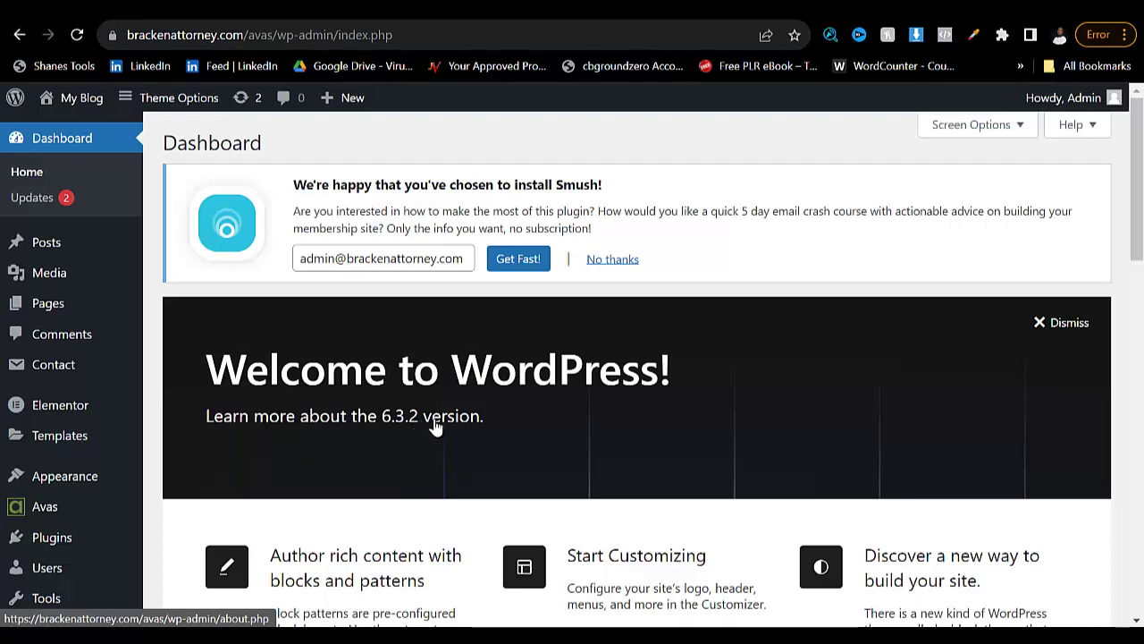
scroll(545, 438, down, 2)
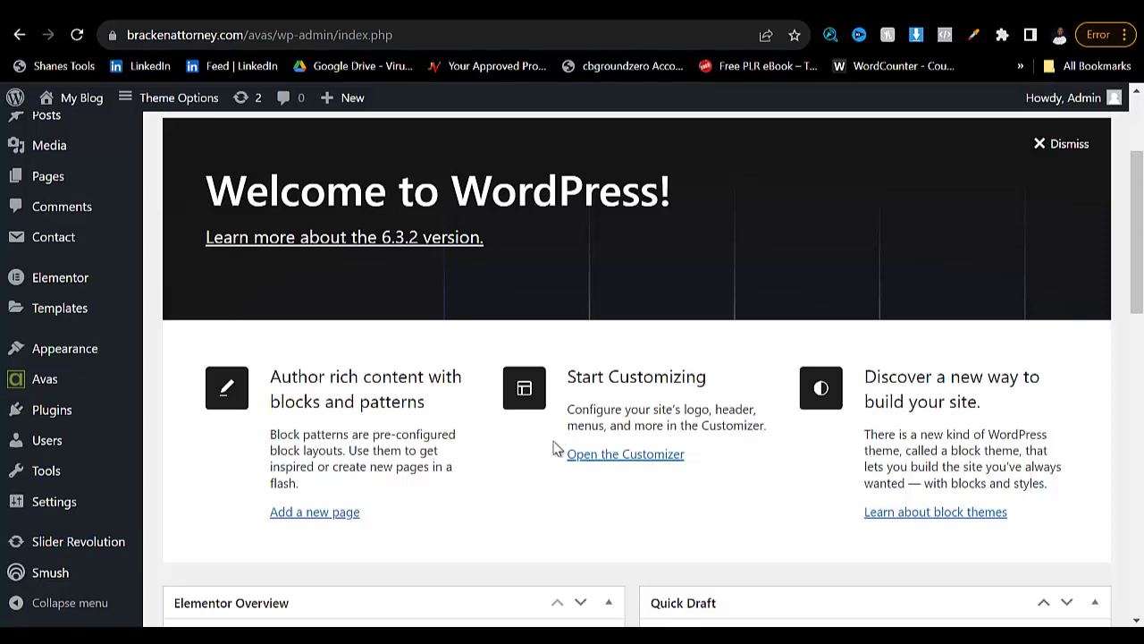
- Return to the tips list in Google Docs and add "(smush)" after "Optimize your images."
click(769, 17)
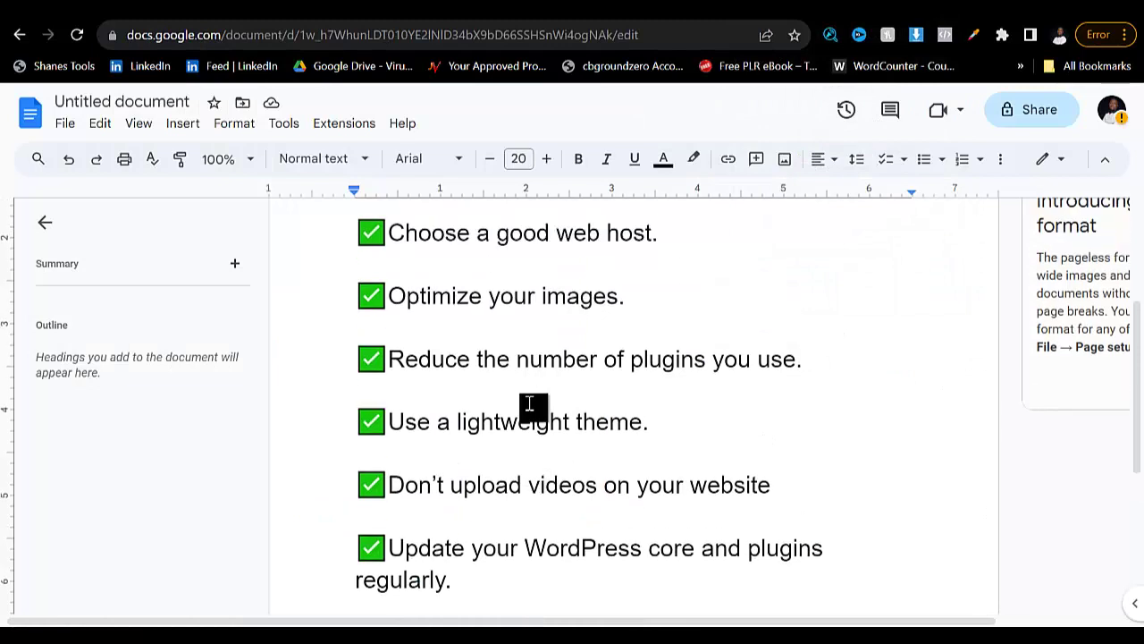
scroll(530, 404, up, 3)
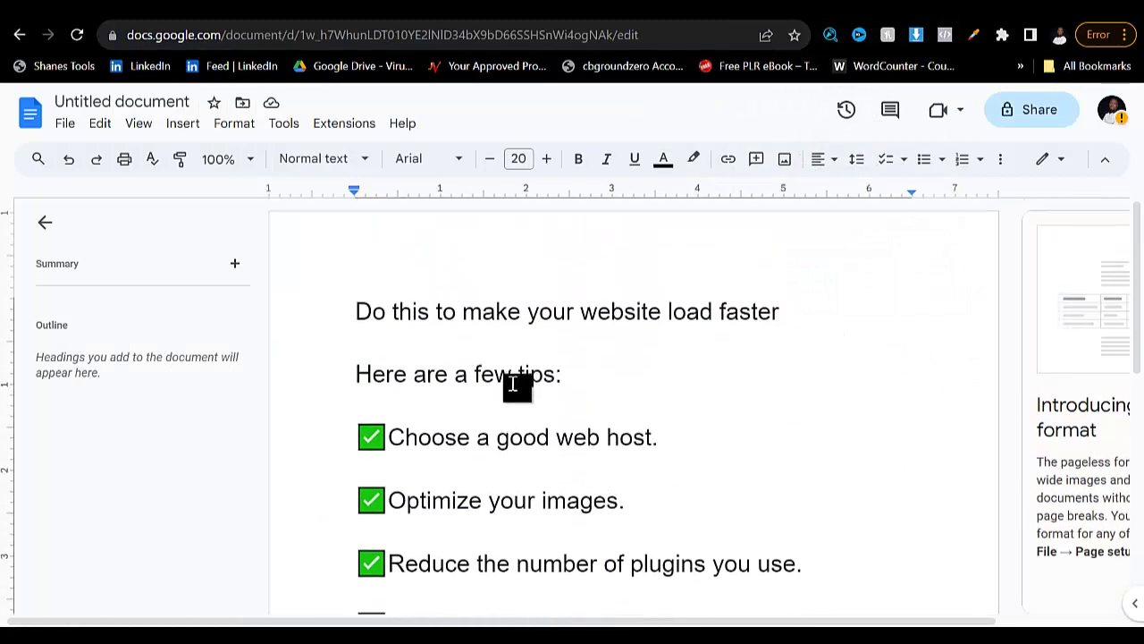
scroll(512, 385, down, 1)
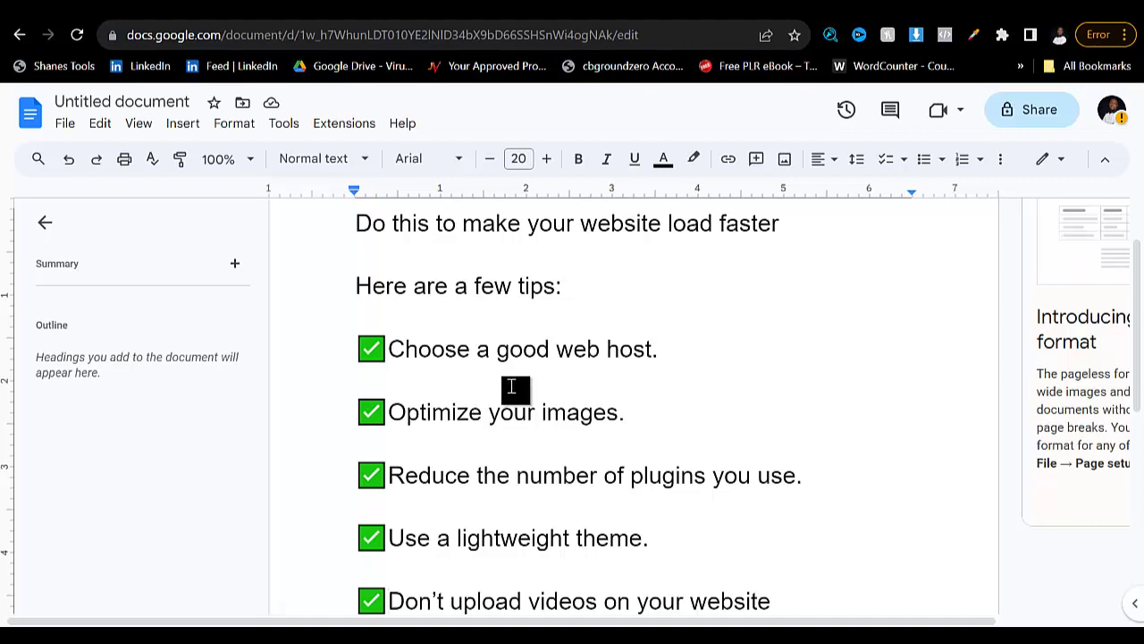
double_click(657, 411)
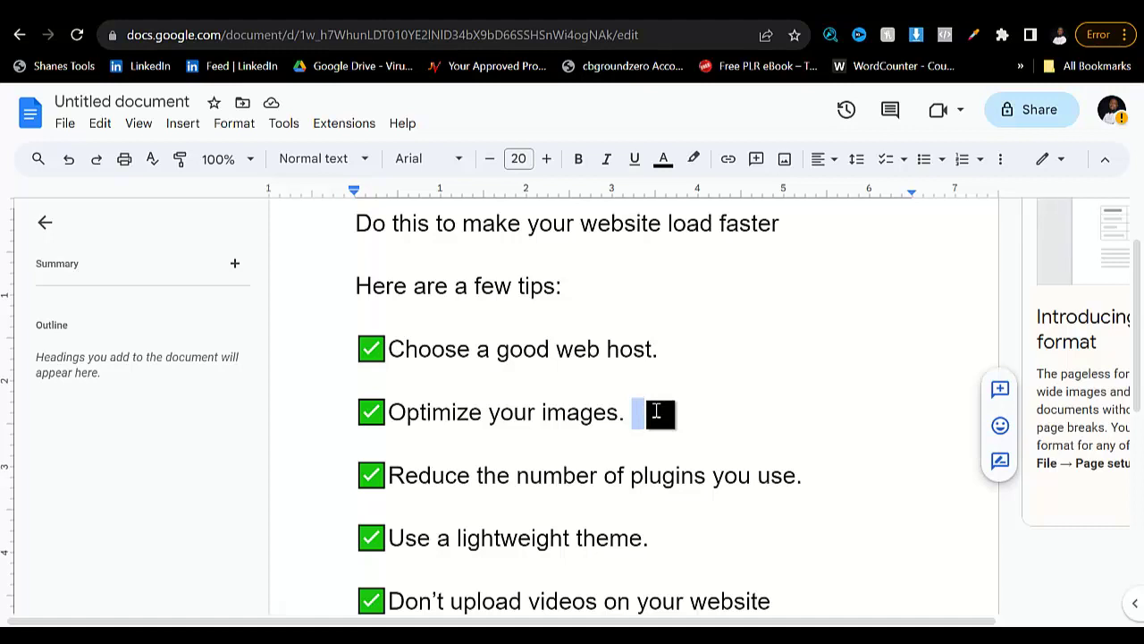
key(BackSpace)
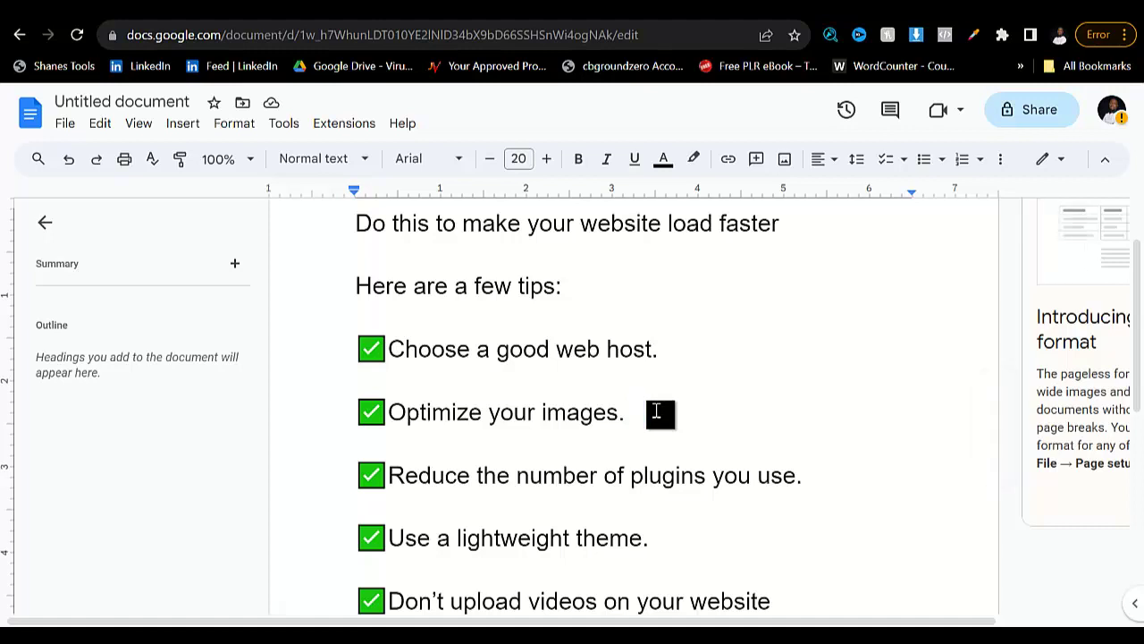
text((smush))
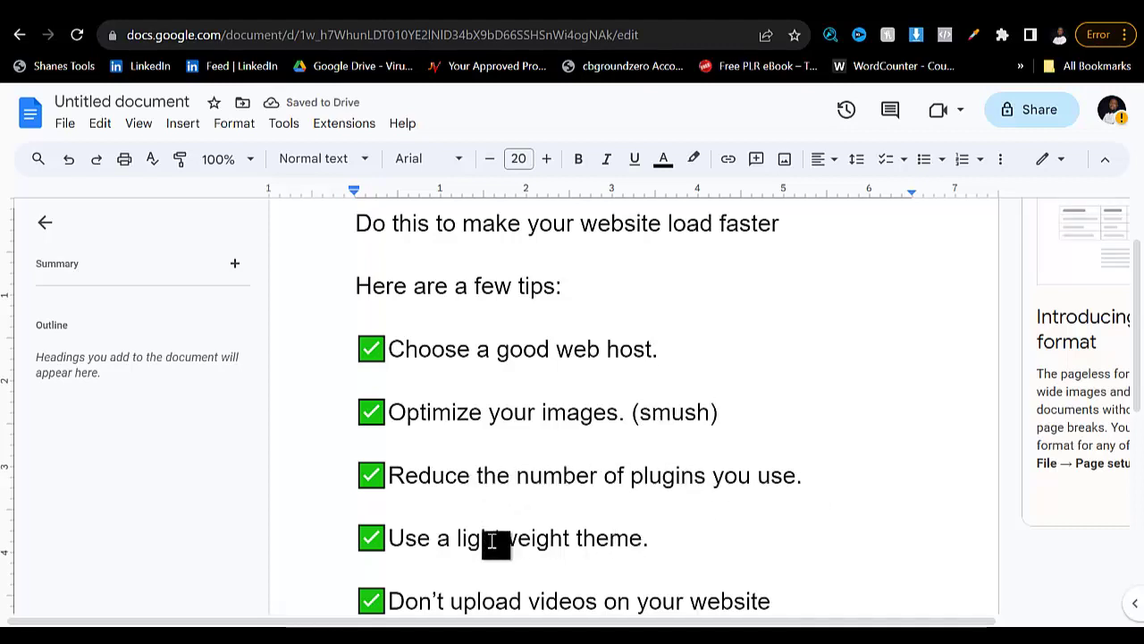
scroll(540, 535, down, 1)
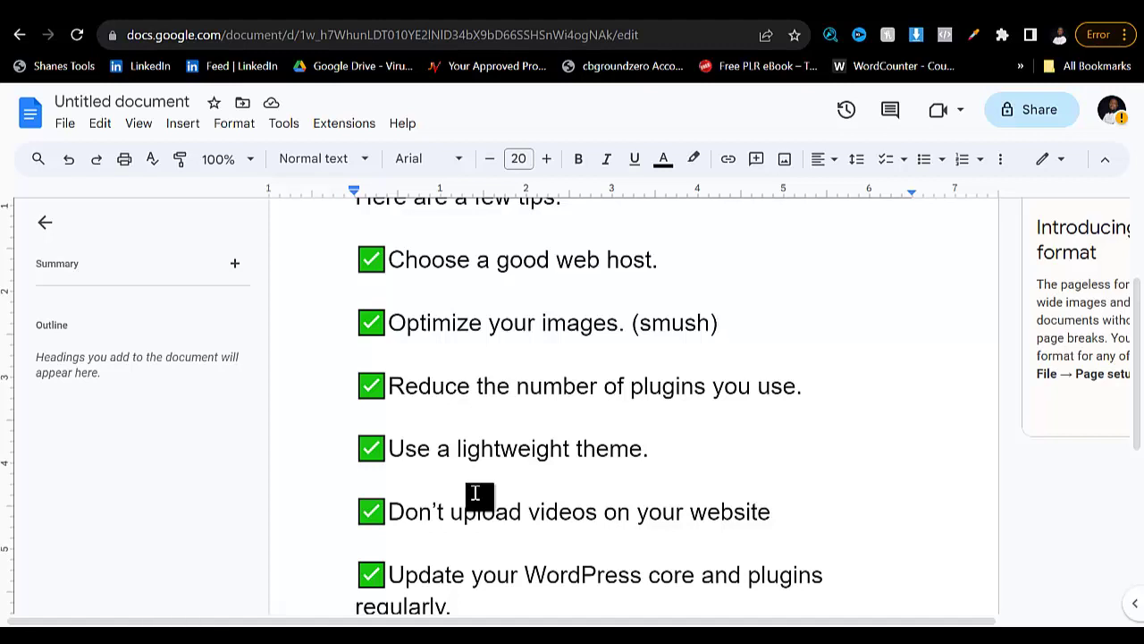
key(super)
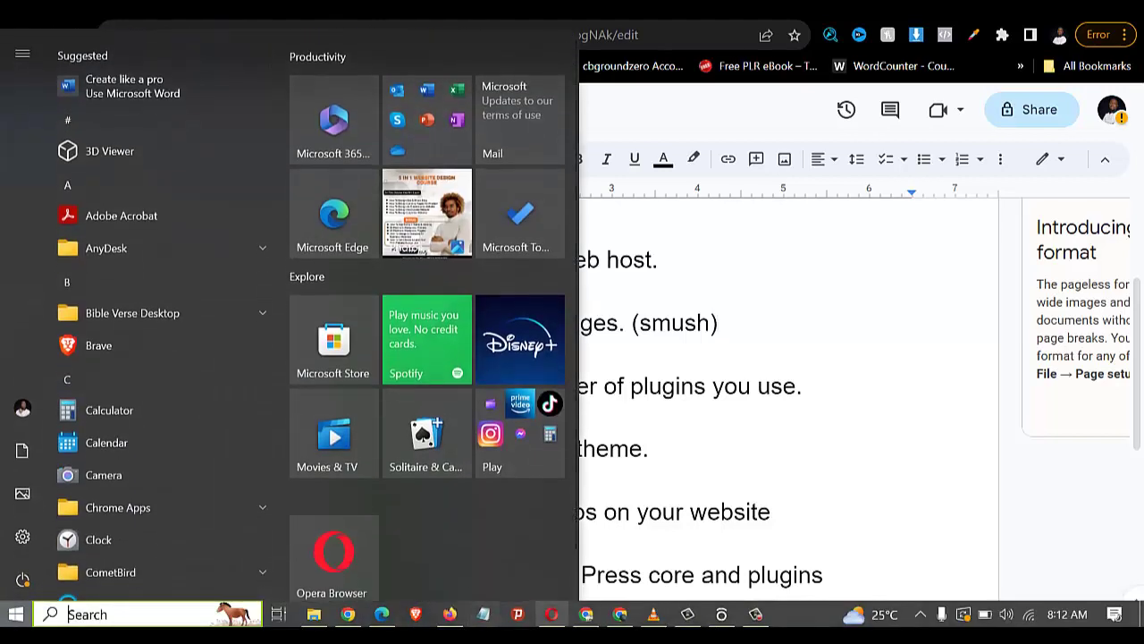